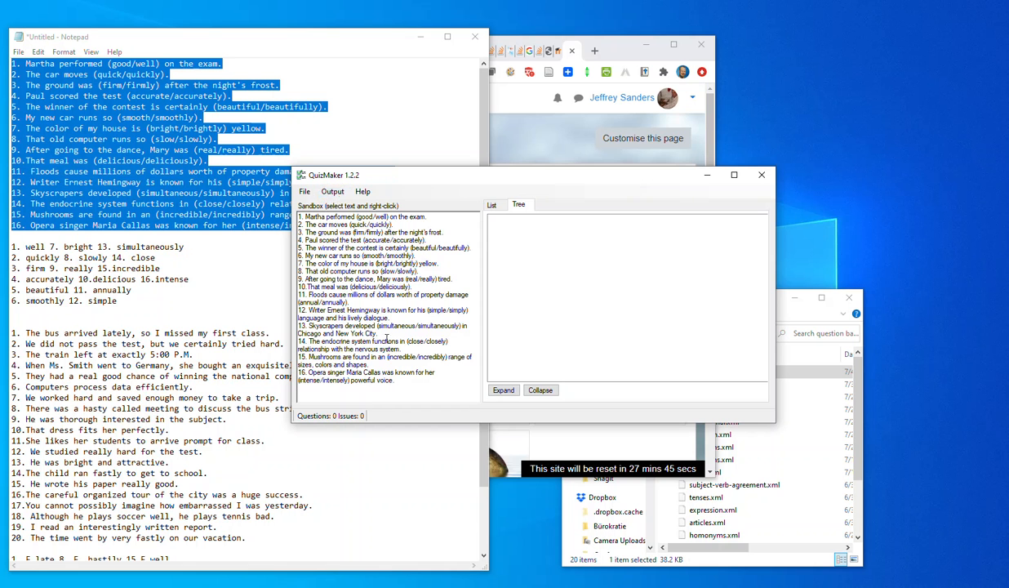
Apply Quick Format to the numbered adjective/adverb sentences in the sandbox.
left_click_drag(400, 382, 277, 210)
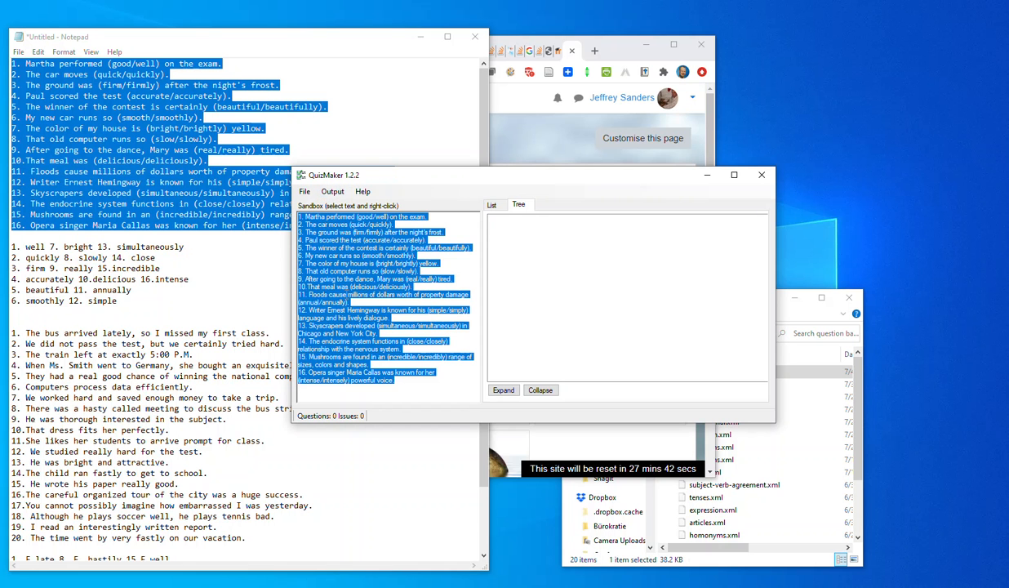
left_click(353, 302)
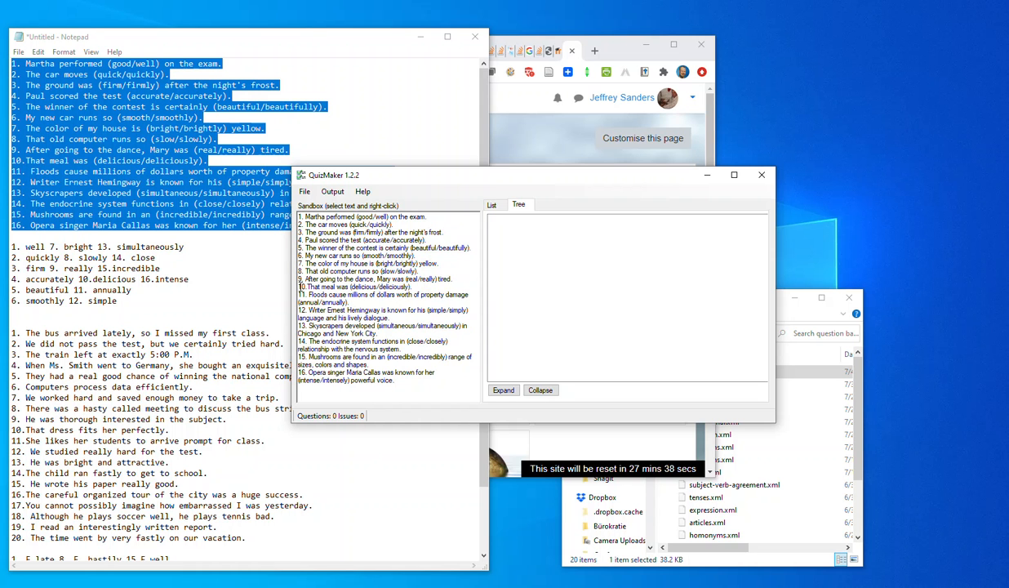
left_click_drag(298, 286, 304, 287)
right_click(398, 282)
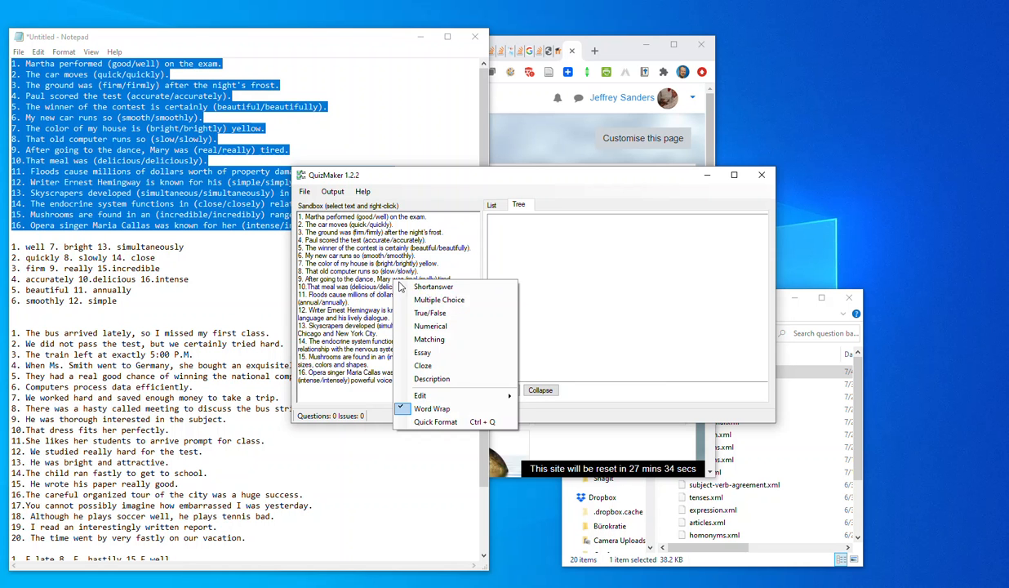
left_click(340, 279)
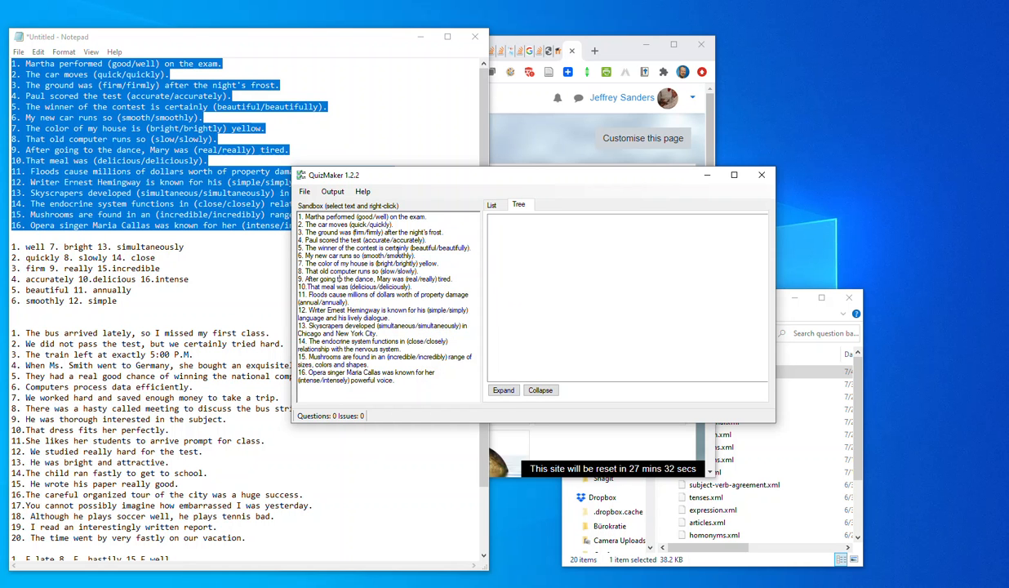
right_click(387, 279)
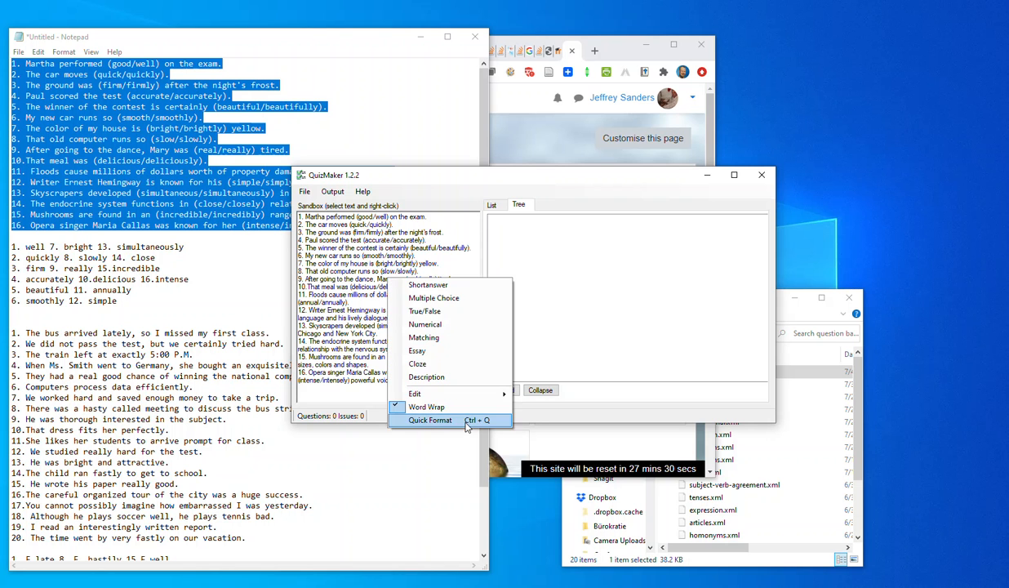
left_click(474, 421)
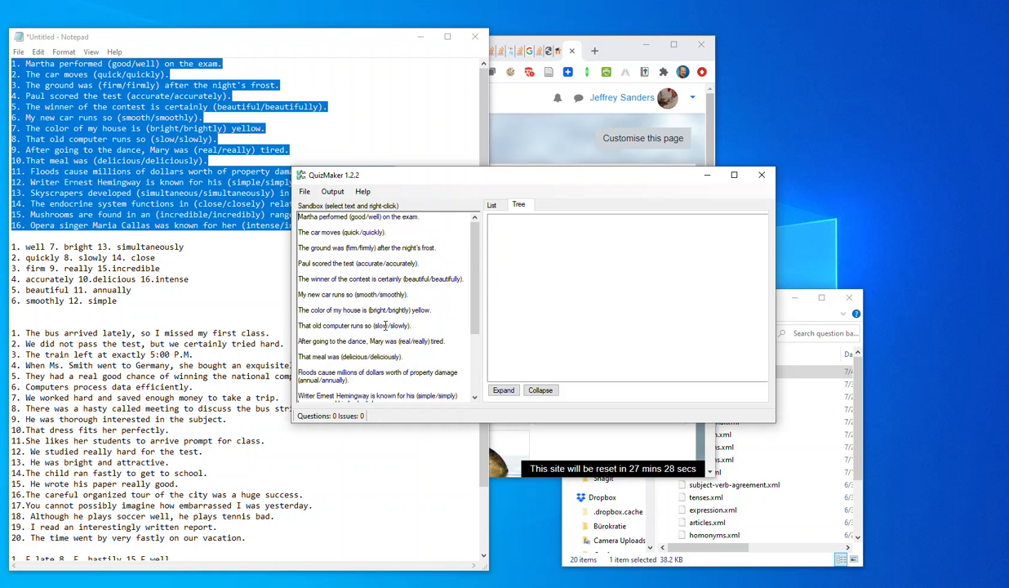
Open all the reformatted sandbox sentences for bulk import as Multiple Choice questions and check the preview.
scroll(367, 337, "down", 3)
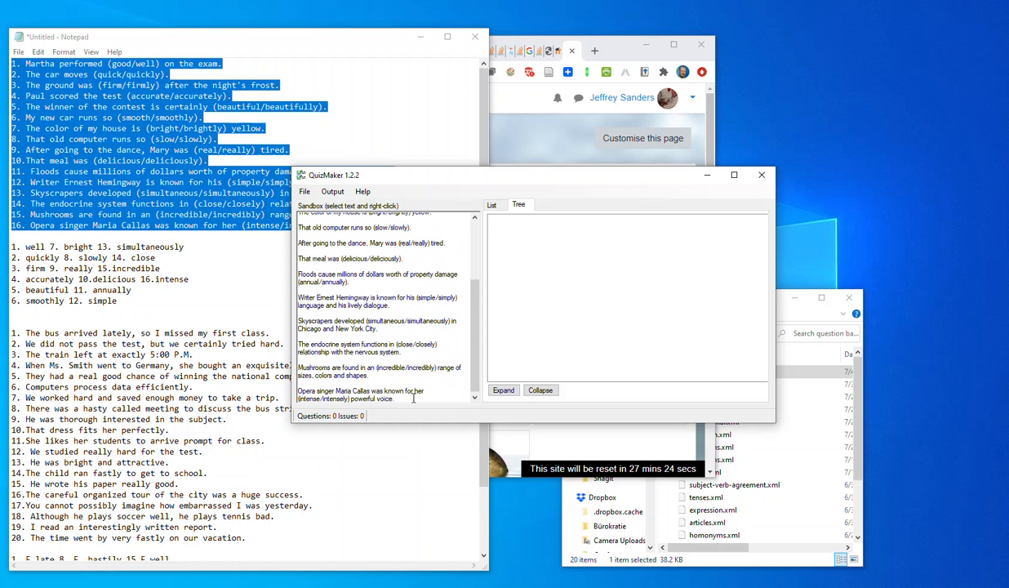
left_click_drag(414, 398, 276, 161)
right_click(394, 260)
left_click(449, 280)
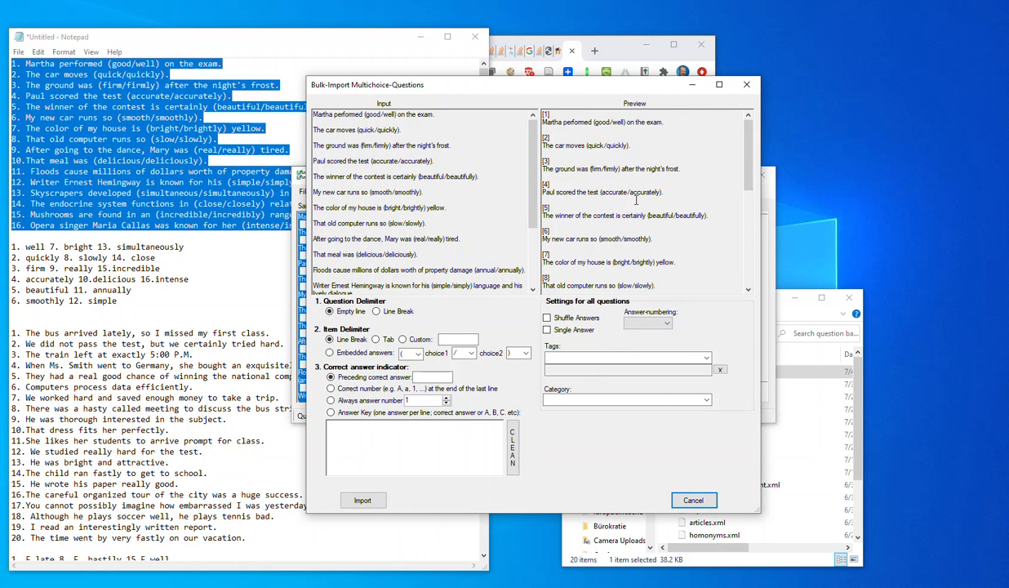
scroll(645, 204, "down", 6)
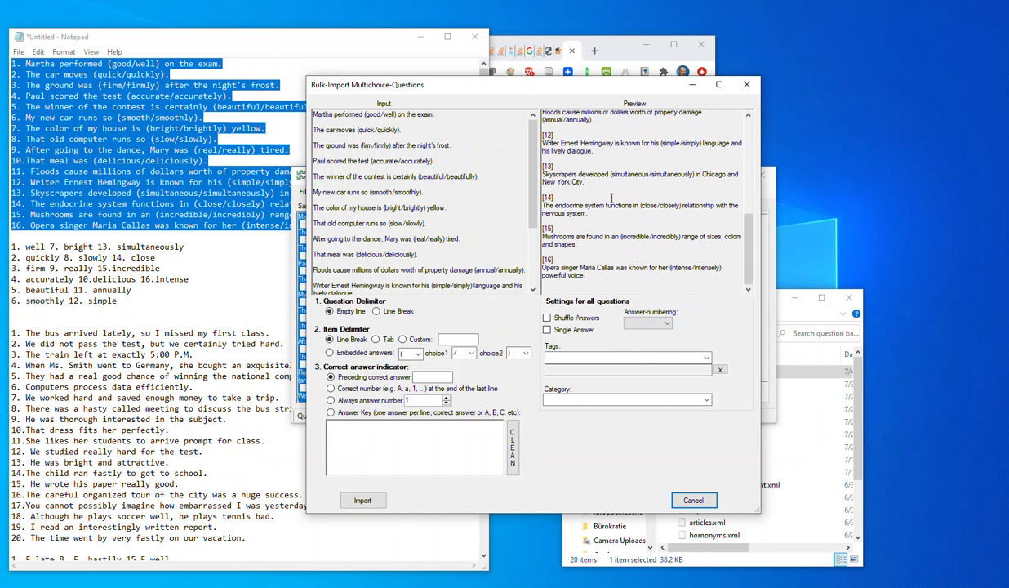
scroll(588, 129, "up", 5)
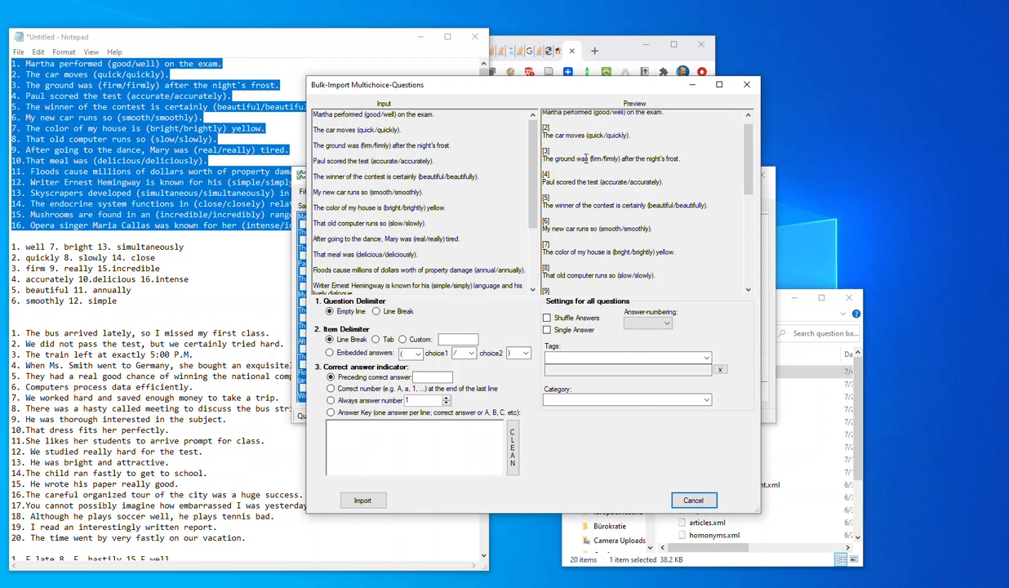
scroll(585, 159, "up", 1)
Set the item delimiter to embedded answers using parentheses and a slash, and review the choices in the preview.
left_click_drag(364, 116, 396, 117)
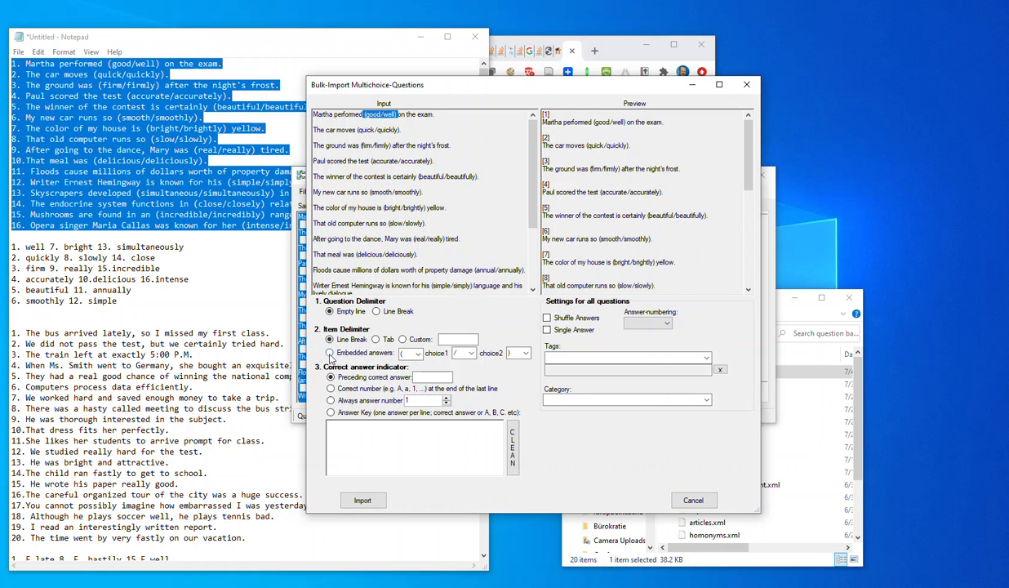
left_click(330, 353)
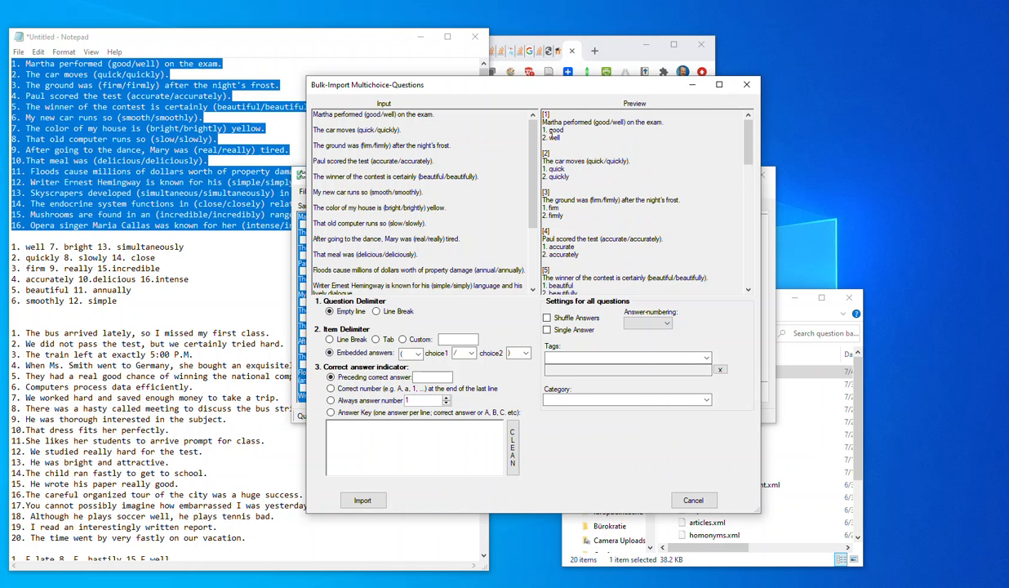
left_click_drag(548, 129, 562, 132)
left_click_drag(531, 168, 569, 178)
scroll(563, 221, "down", 15)
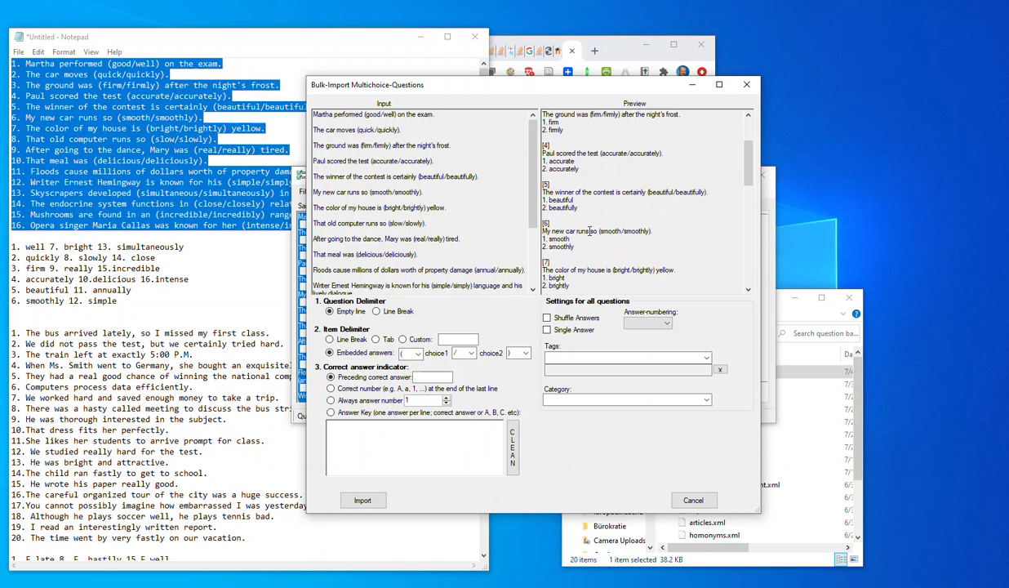
scroll(588, 235, "down", 2)
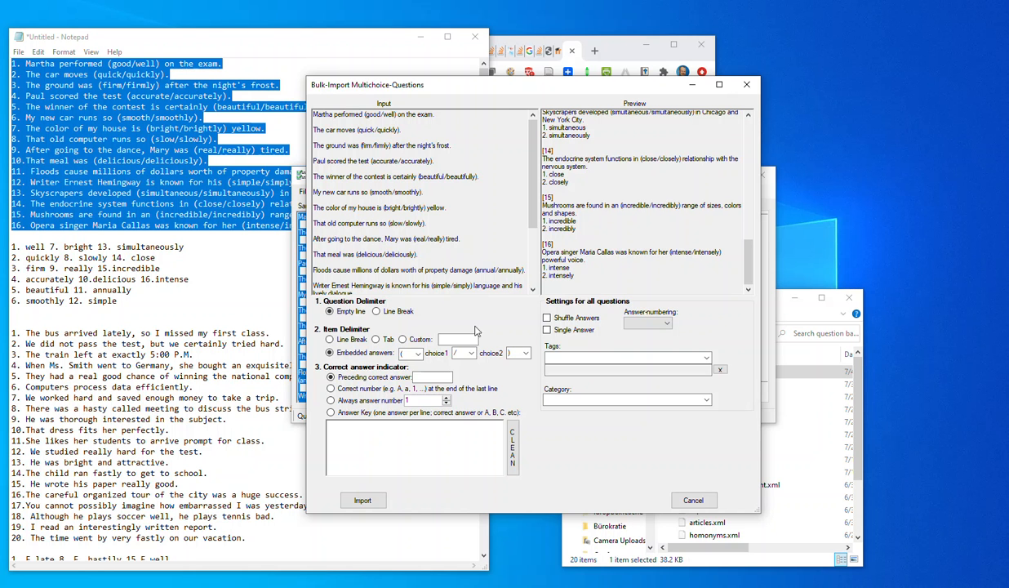
Copy the six-line answer key below the first exercise in Notepad and paste it into the bulk import's answer key.
left_click_drag(124, 301, 11, 247)
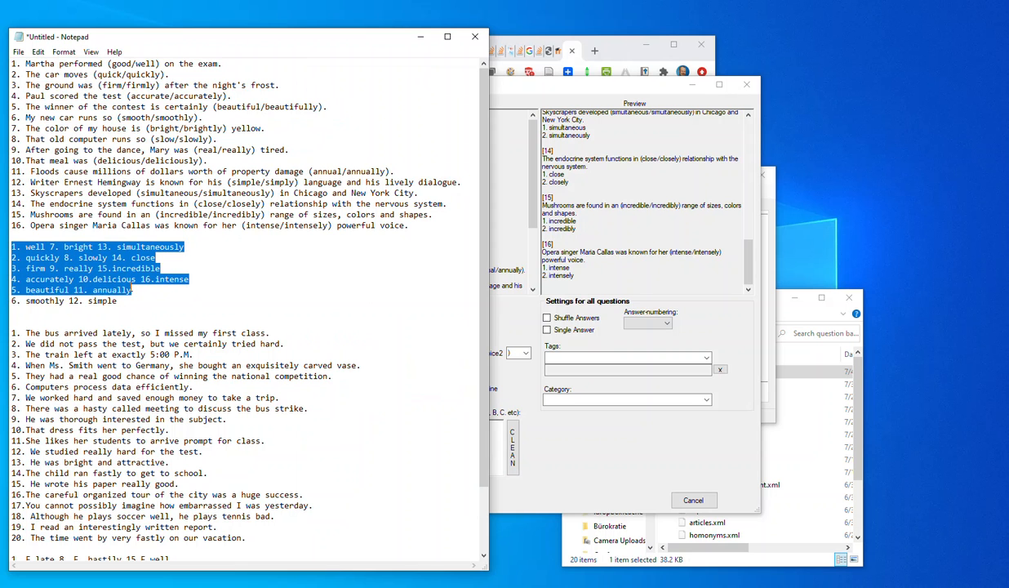
left_click(582, 440)
left_click(386, 428)
key("ctrl+v")
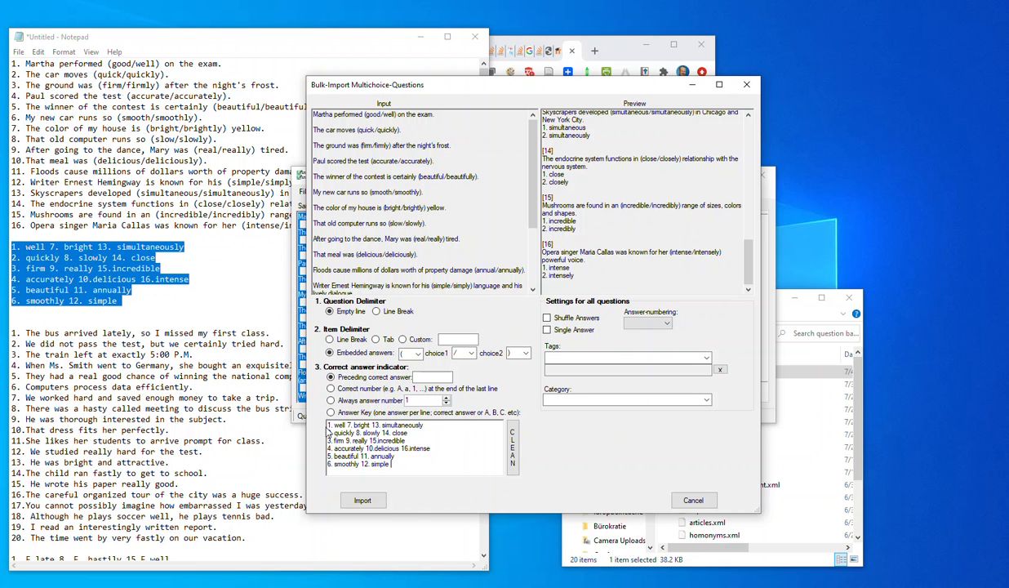
Clean the pasted answer key into one answer per line and check the resulting list.
left_click_drag(328, 424, 380, 467)
left_click(329, 425)
left_click_drag(404, 466, 307, 413)
left_click(483, 443)
left_click(515, 444)
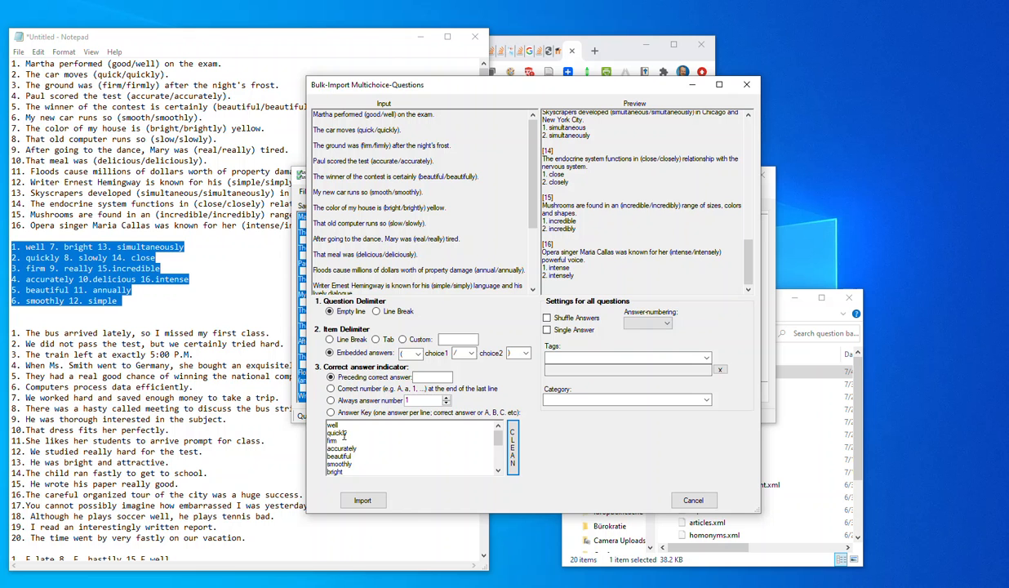
scroll(400, 462, "down", 4)
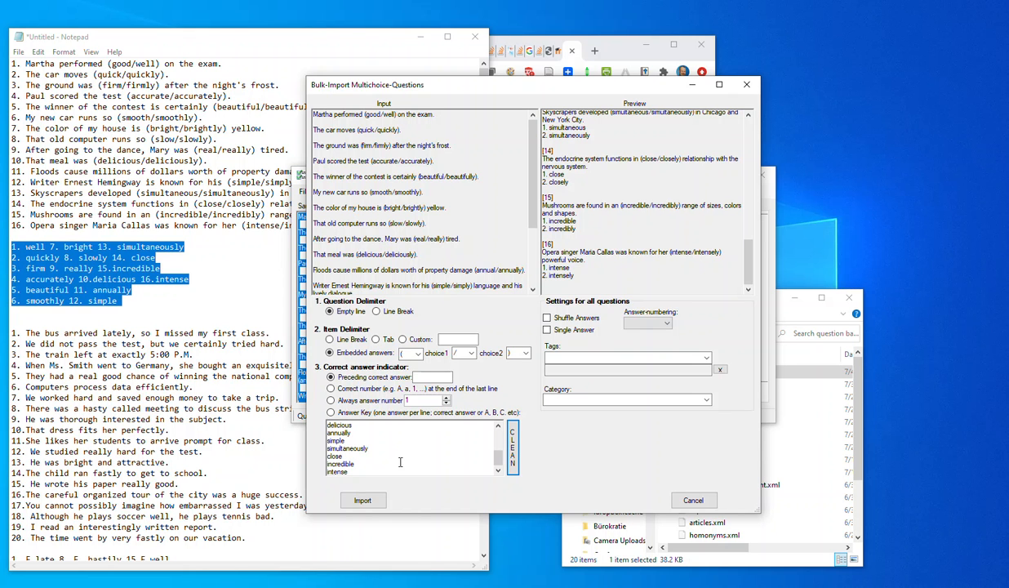
scroll(369, 462, "up", 4)
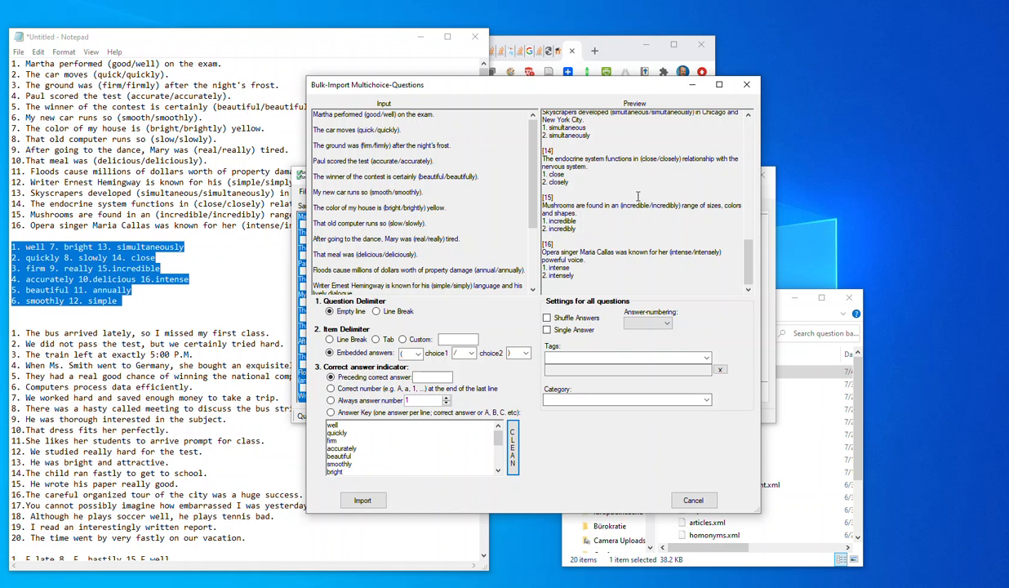
Set the correct answer indicator to Answer Key and check the marked answers in the preview.
left_click_drag(329, 424, 382, 488)
left_click(380, 450)
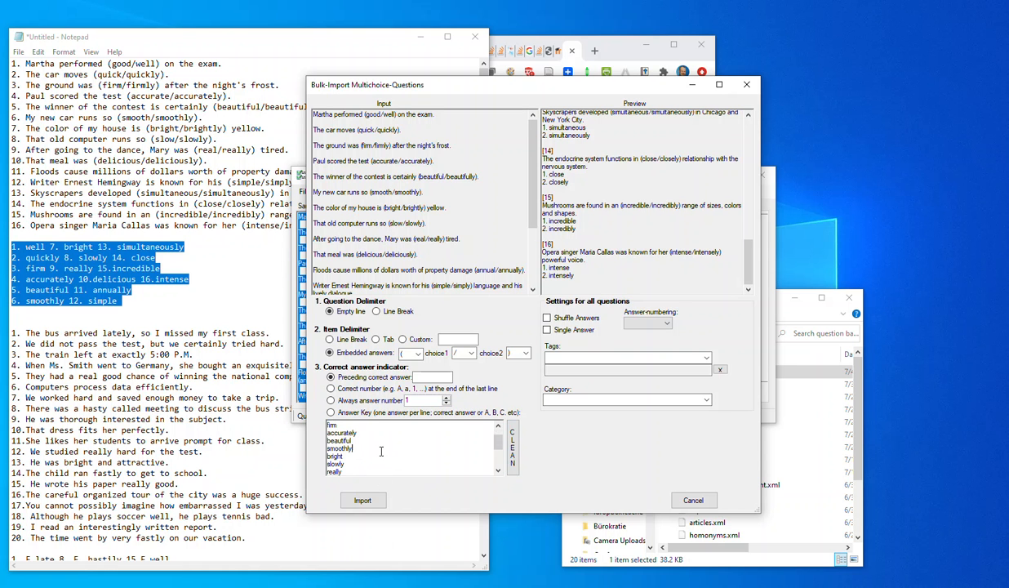
left_click(331, 412)
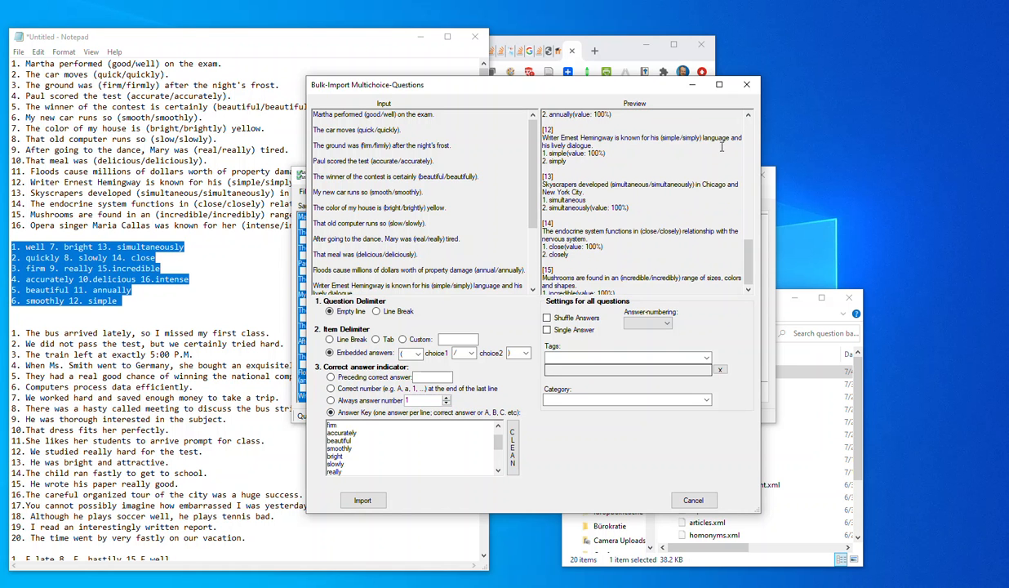
left_click_drag(612, 247, 565, 247)
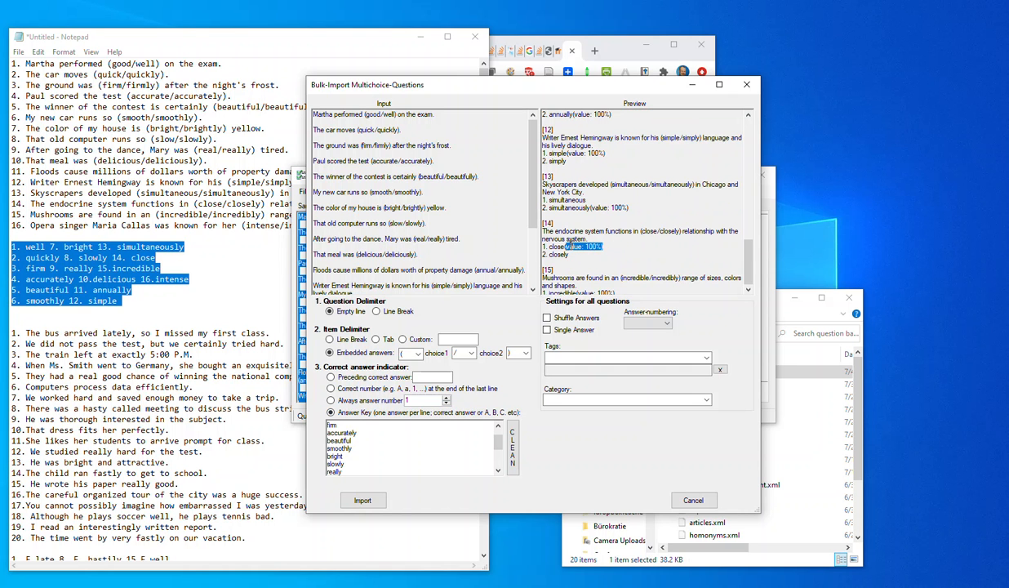
left_click(608, 246)
scroll(618, 220, "down", 3)
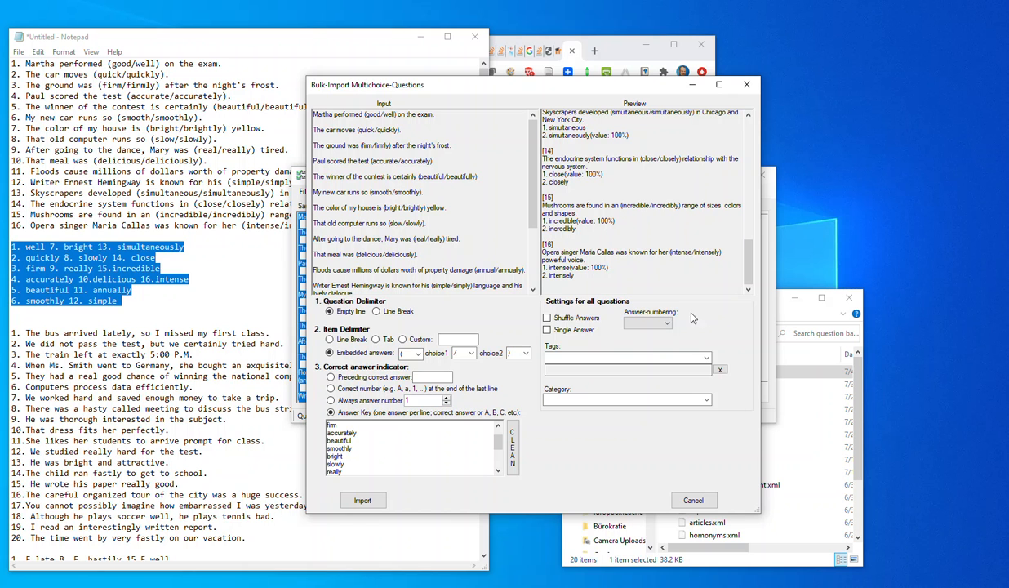
Enable Shuffle Answers and Single Answer for all questions, and set the answer numbering to ABCD.
left_click(571, 318)
left_click(546, 330)
left_click(668, 326)
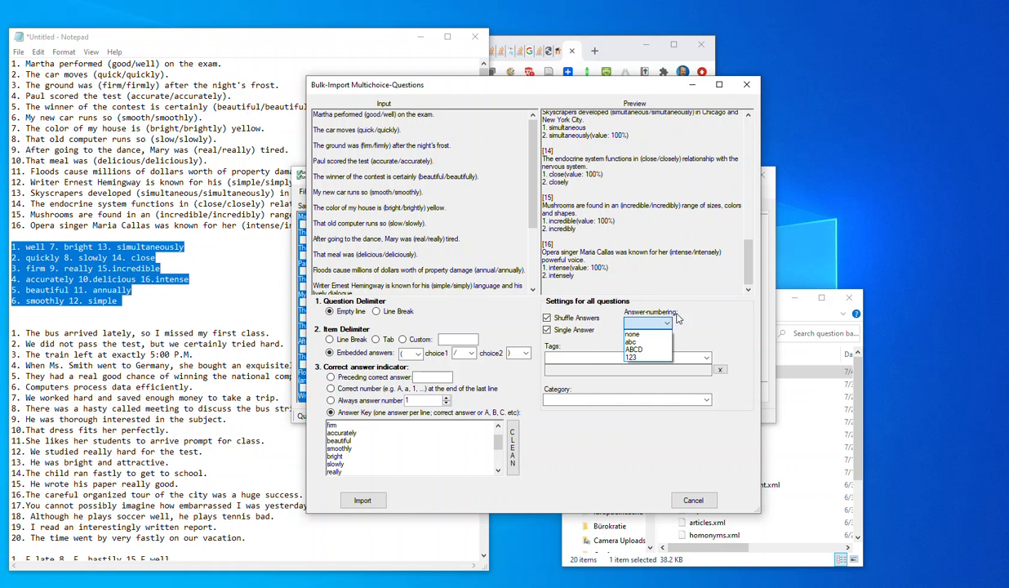
left_click(646, 351)
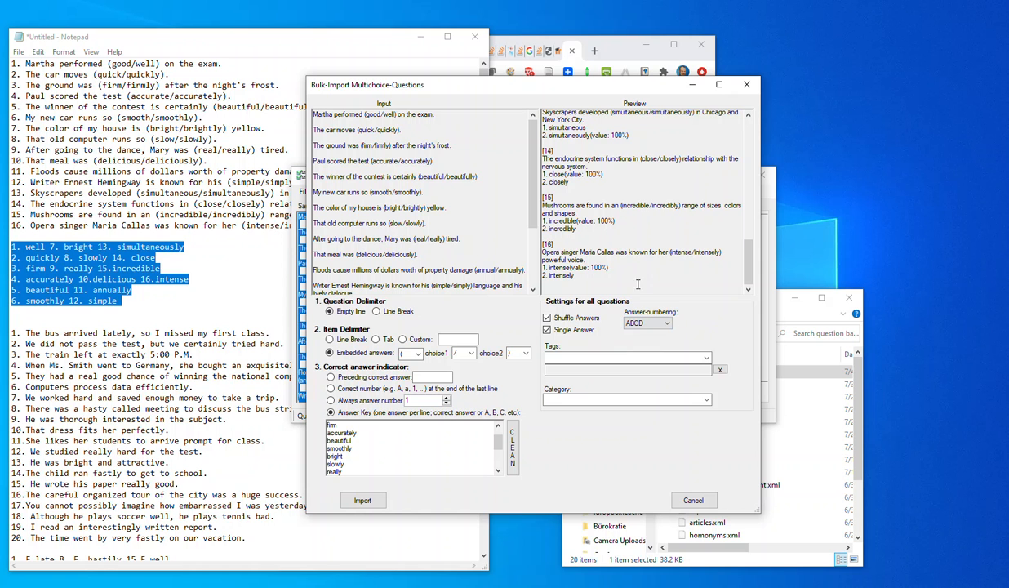
left_click_drag(550, 275, 585, 276)
Add the tag Adverbs, set the category to Grammar, and import the questions.
left_click(627, 357)
type("Adverbs")
key("Return")
left_click(574, 400)
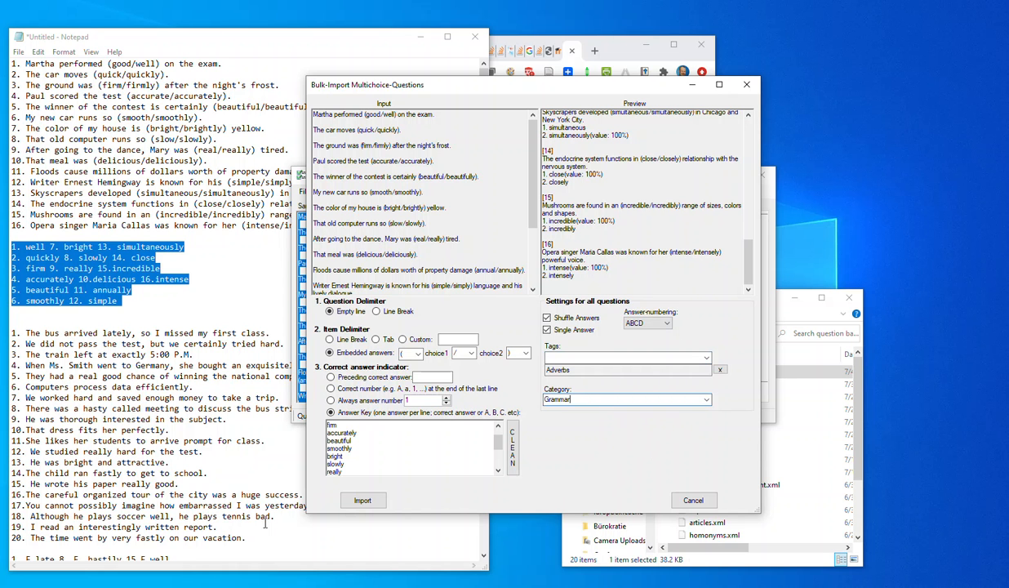
left_click(359, 500)
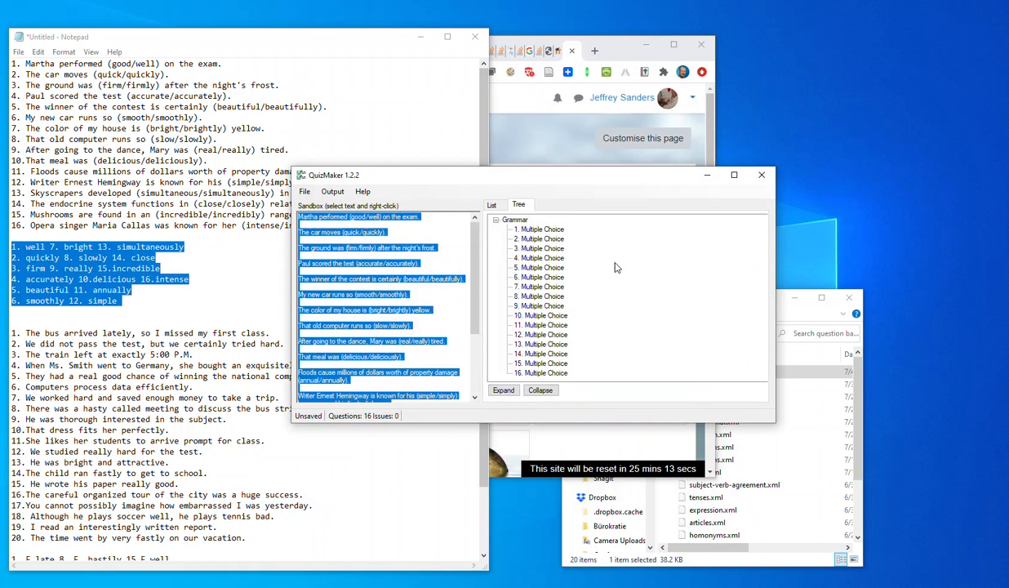
Inspect the fourth question in the Grammar category, including its answers, score, category and tag, and close it without saving.
left_click(494, 221)
left_click(494, 222)
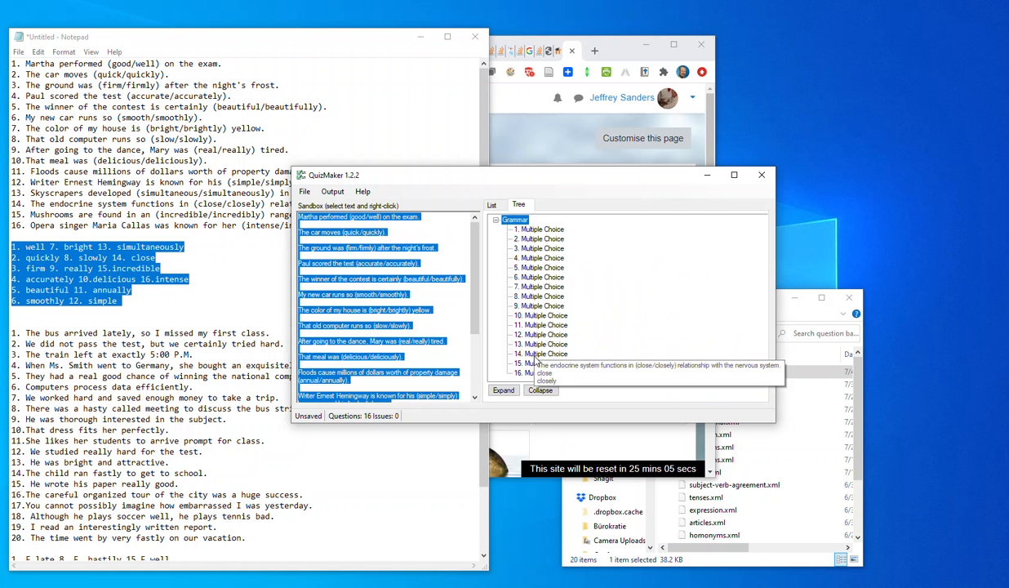
left_click(538, 260)
double_click(539, 261)
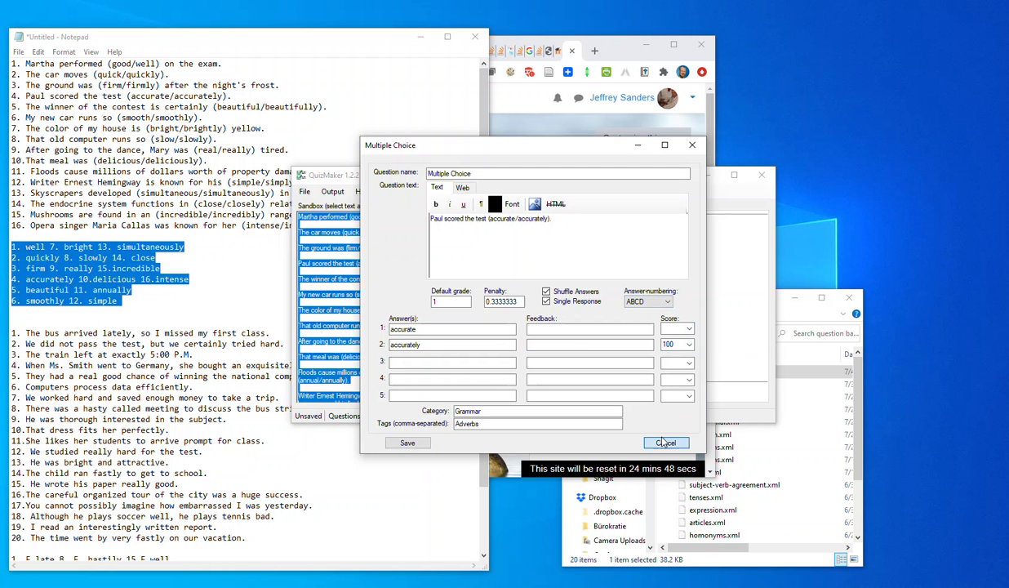
left_click(665, 442)
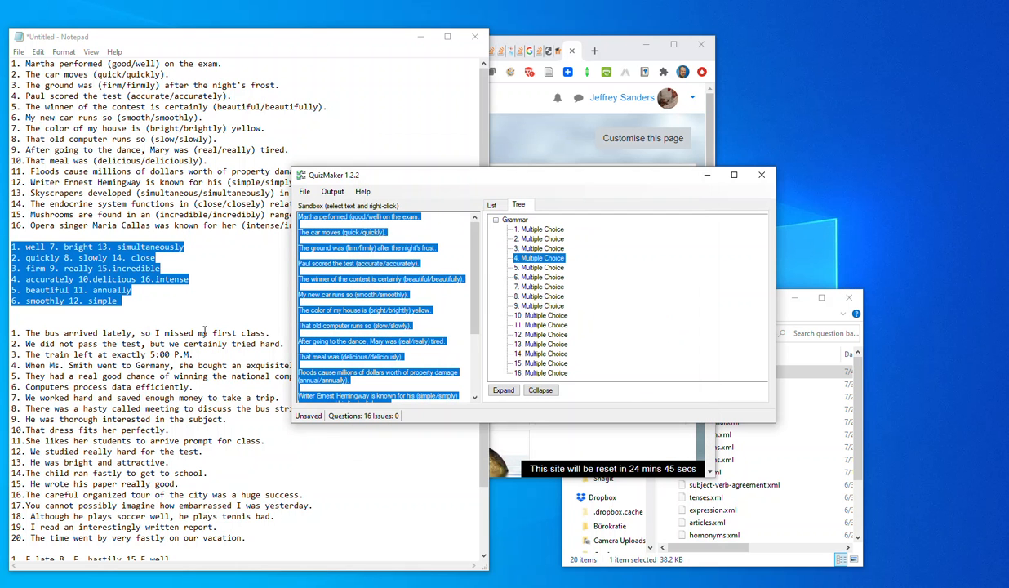
Replace the sandbox text with sentences 1 to 20 of the second exercise in Notepad, starting with "The bus arrived lately".
left_click(397, 333)
key("ctrl+a")
key("Delete")
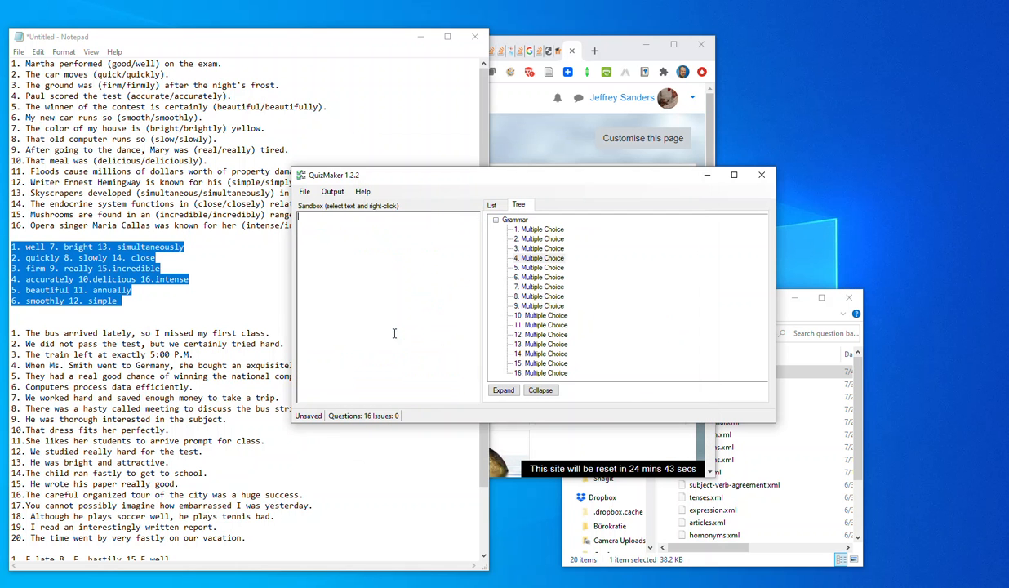
left_click(169, 343)
left_click_drag(12, 326, 299, 537)
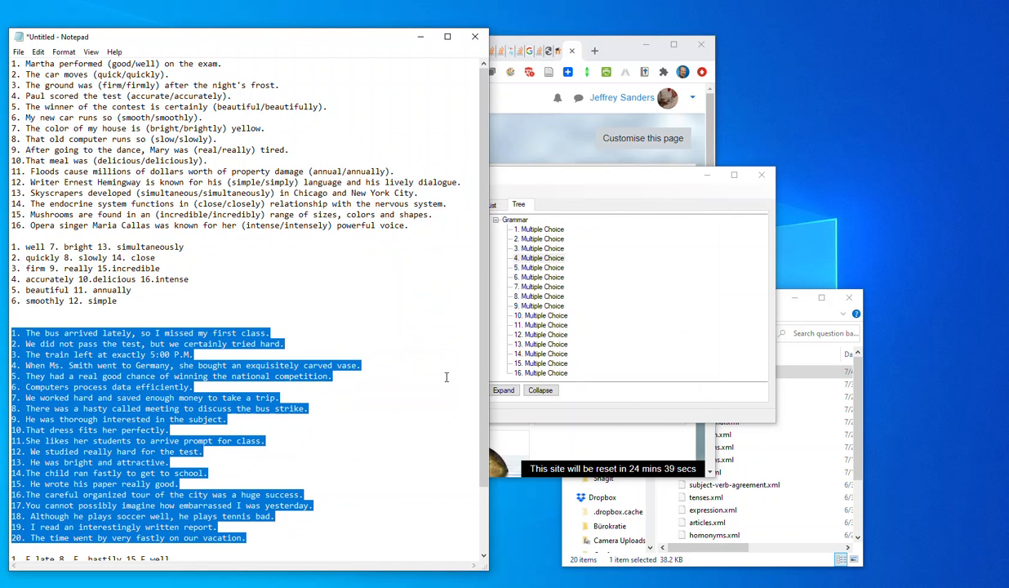
left_click(569, 177)
right_click(369, 279)
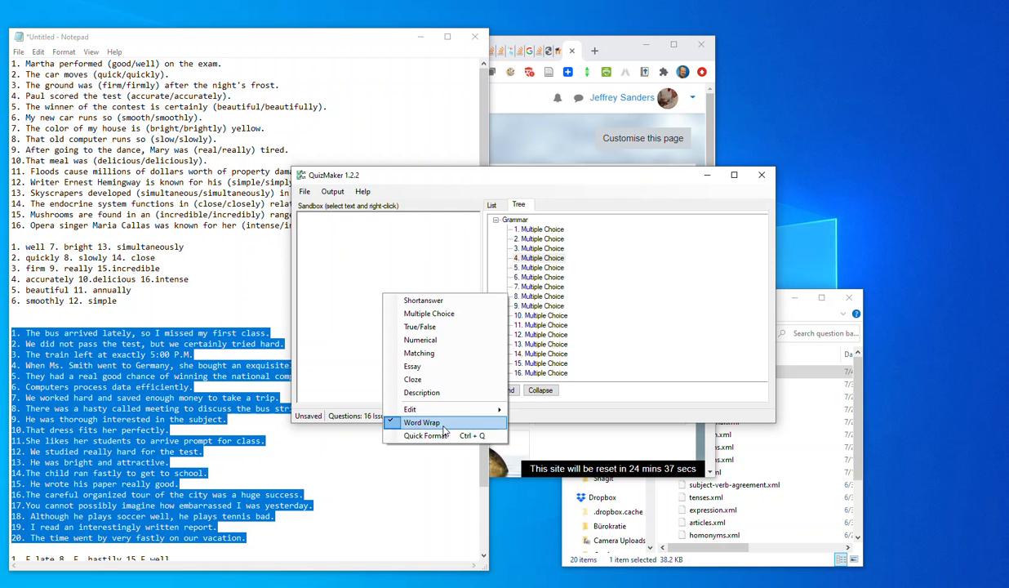
left_click(315, 268)
type("1. The bus arrived lately, so I missed my first class. 2. We did not pass the test, but we certainly tried hard. 3. The train left at exactly 5:00 P.M. 4. When Ms. Smith went to Germany, she bought an exquisite carved vase. 5. They had a real good chance of winning the national competition. 6. Computers process data efficiently. 7. We worked hard and saved enough money to take a trip. 8. There was a hasty called meeting to discuss the bus strike. 9. He was thorough interested in the subject. 10.That dress fits her perfectly. 11.She likes her students to arrive prompt for class. 12. We studied really hard for the test. 13. He was bright and attractive. 14.The child ran fastly to get to school. 15. He wrote his paper really good. 16.The careful organized tour of the city was a huge success. 17.You cannot possibly imagine how embarrassed I was yesterday. 18. Although he plays soccer well, he plays tennis bad. 19. I read an interestingly written report. 20. The time went by very fastly on our vacation.")
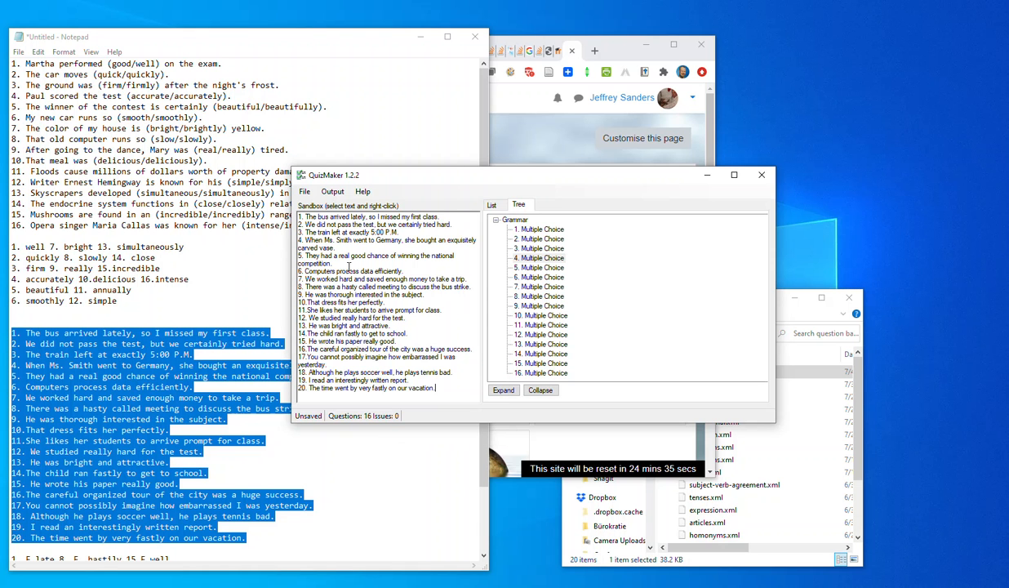
Apply Quick Format to the sandbox sentences to strip their numbering and separate them with blank lines.
right_click(373, 307)
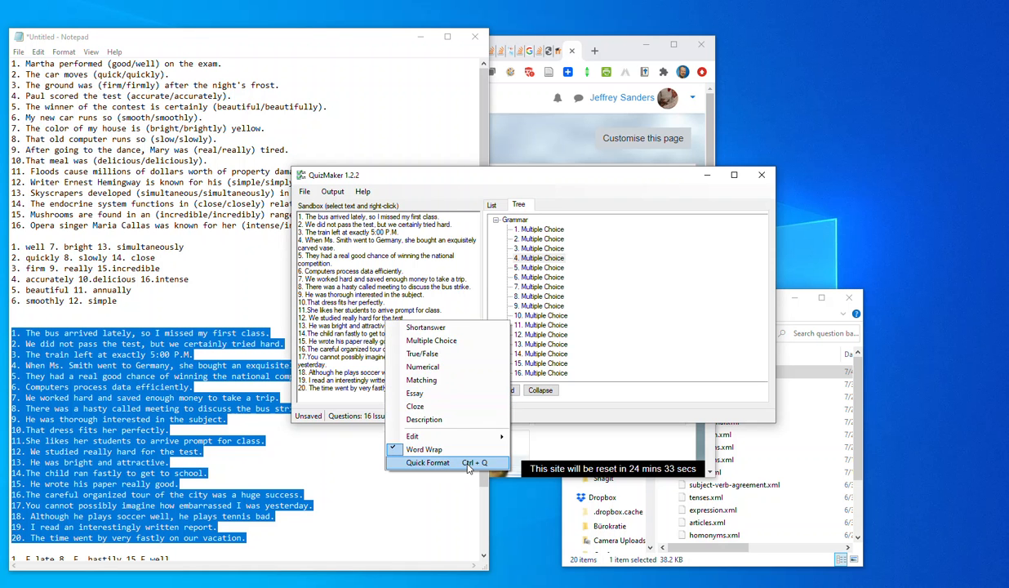
left_click(425, 451)
scroll(401, 335, "down", 5)
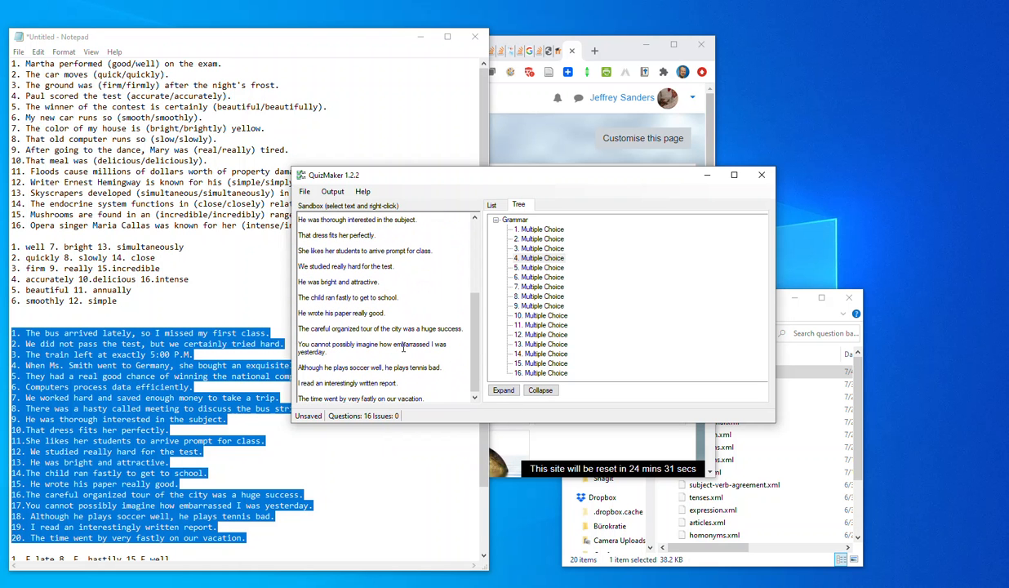
Start a True/False bulk import from all the sandbox sentences and check the question preview through to the last one.
key("ctrl+a")
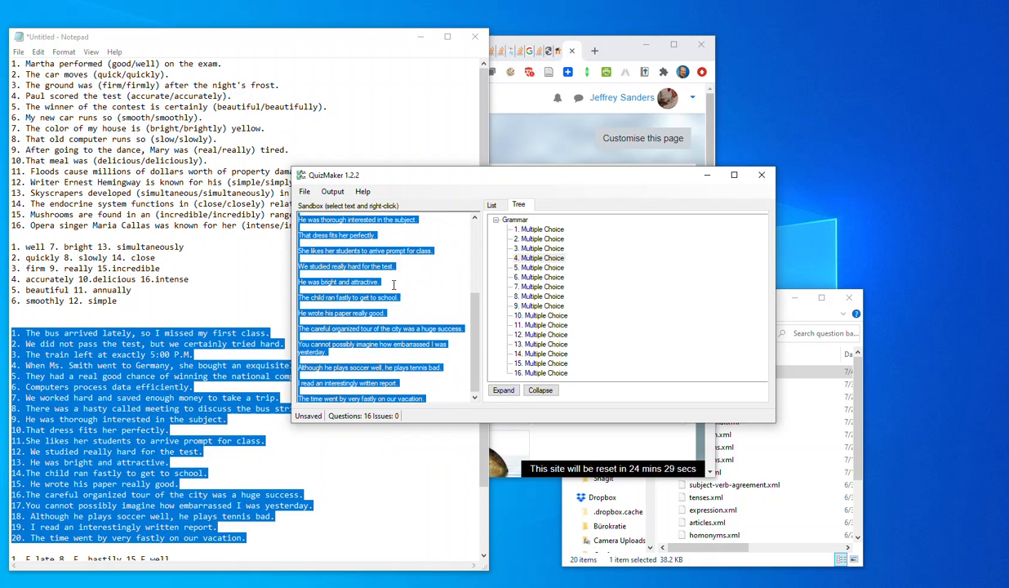
right_click(393, 285)
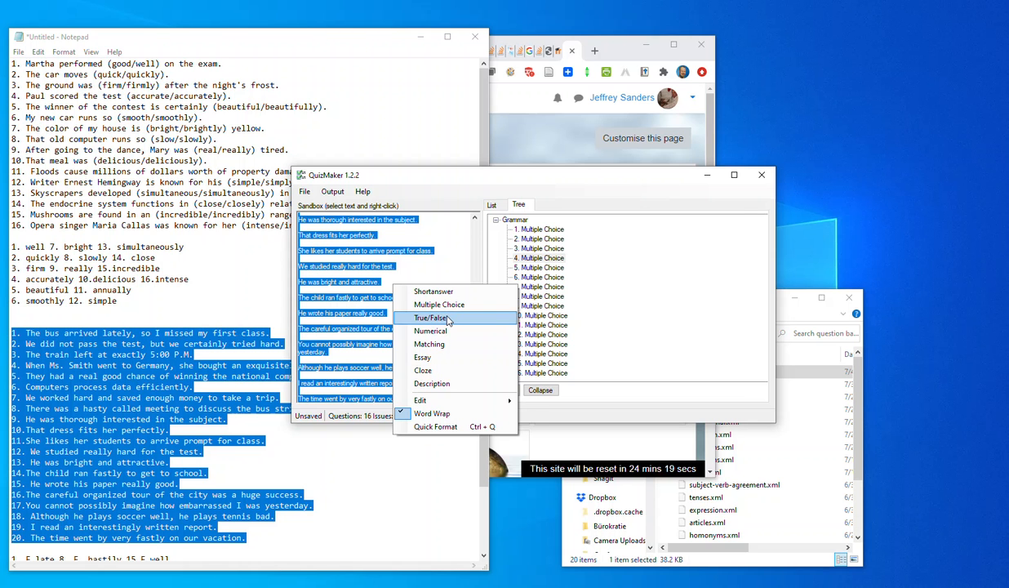
left_click(448, 319)
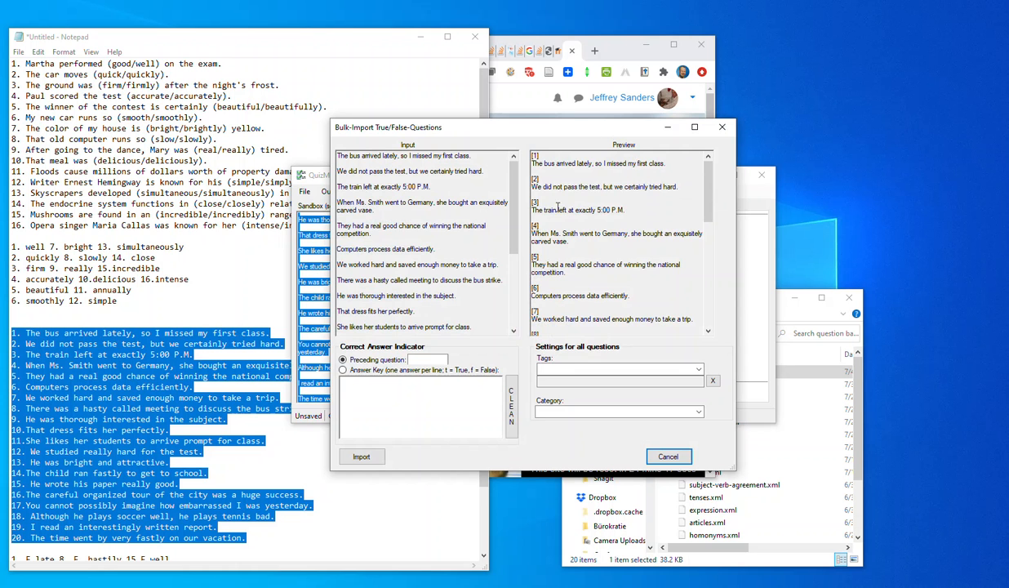
scroll(575, 314, "down", 5)
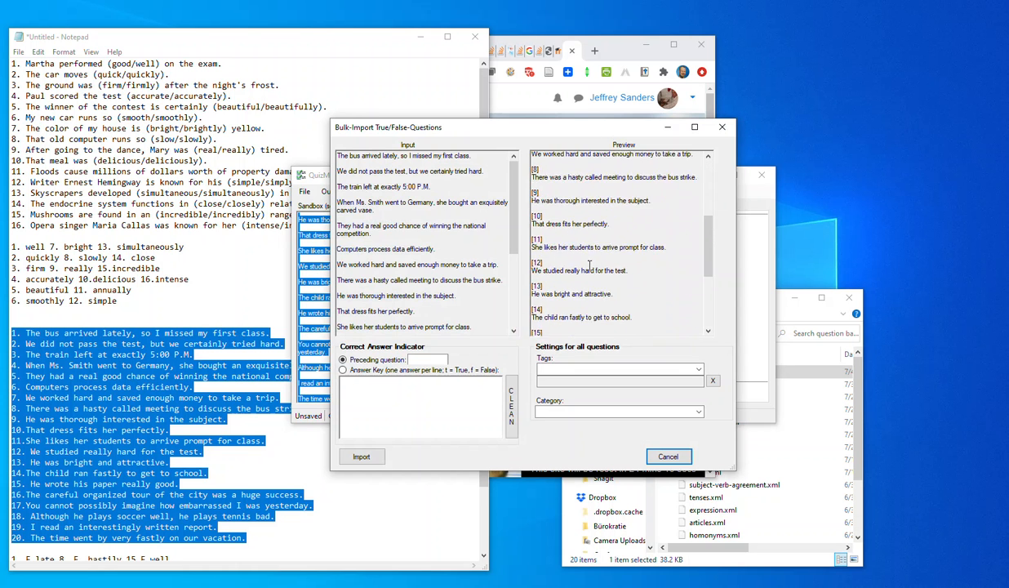
scroll(583, 316, "down", 3)
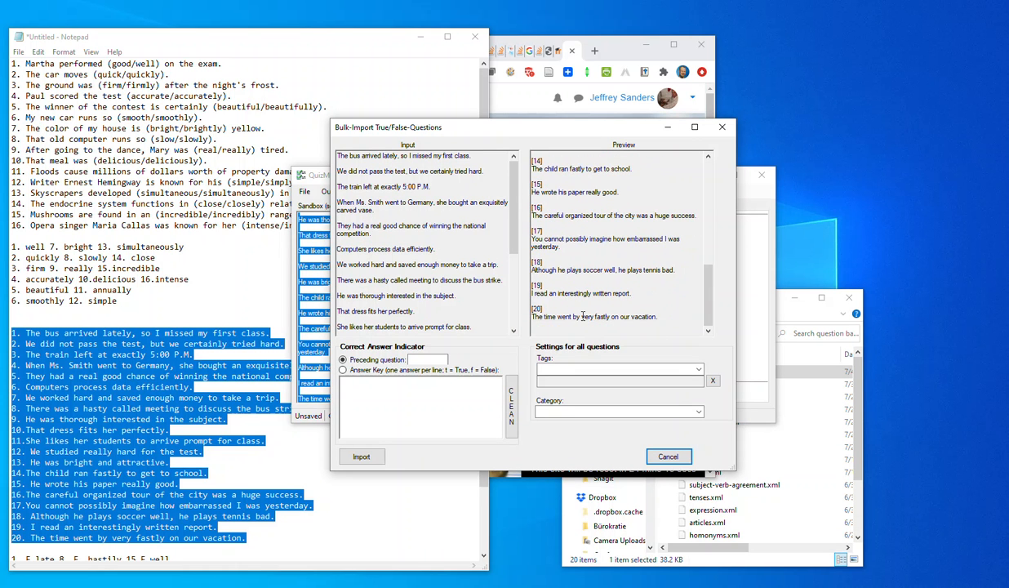
Copy the true/false answer key of the second exercise from Notepad into the bulk import's answer key.
left_click(198, 433)
scroll(169, 495, "down", 3)
left_click_drag(88, 554, 11, 483)
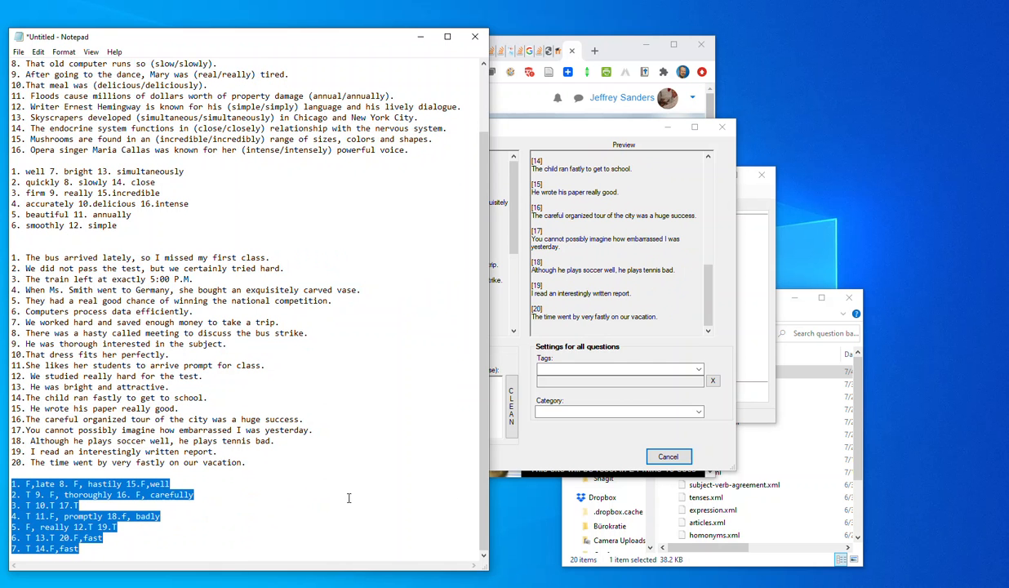
left_click(565, 126)
key("ctrl+v")
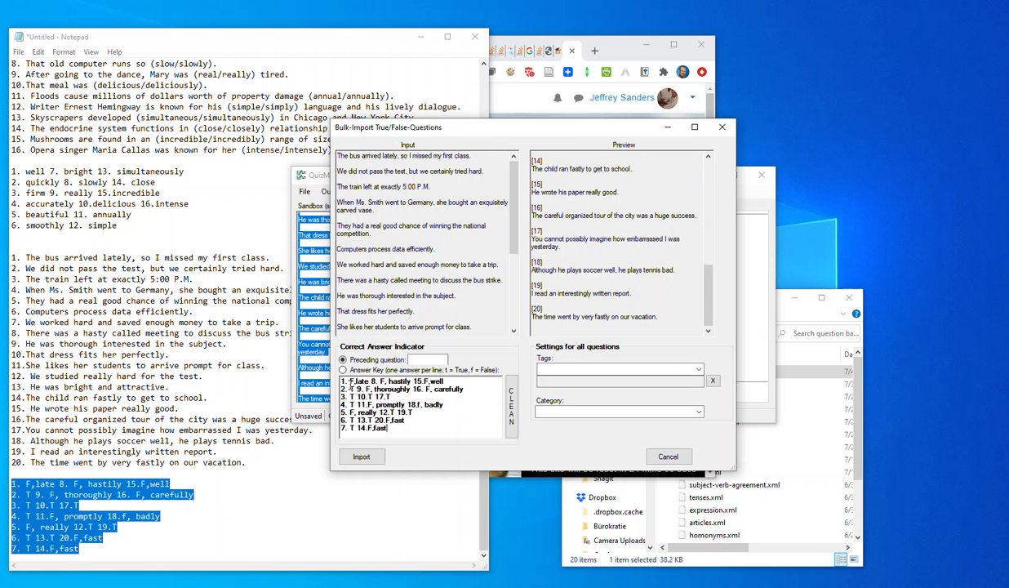
Clean up the pasted answer key and check its one-per-line True and False entries.
left_click(509, 410)
scroll(374, 383, "down", 3)
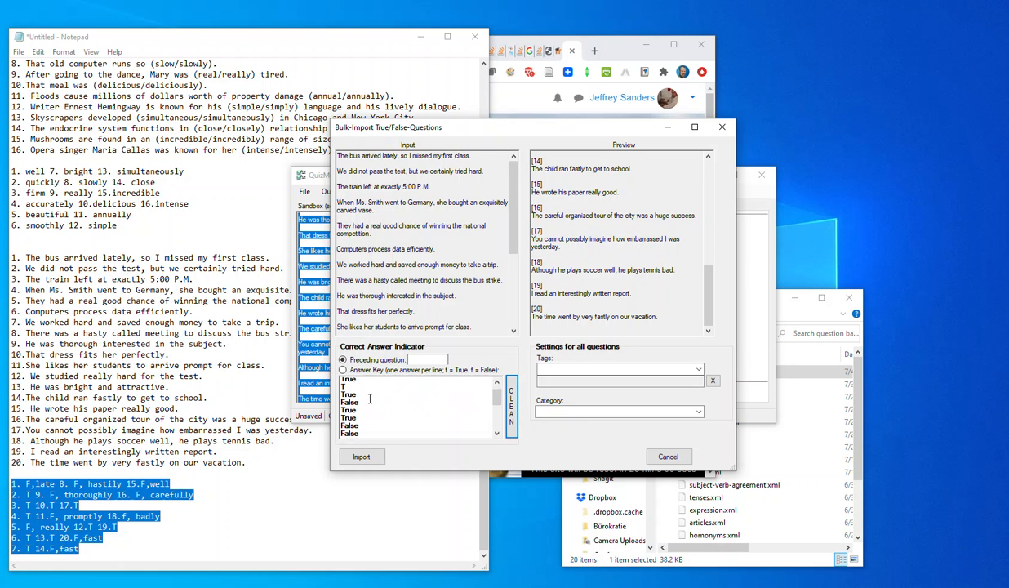
left_click(367, 432)
key("ctrl+a")
scroll(372, 417, "up", 3)
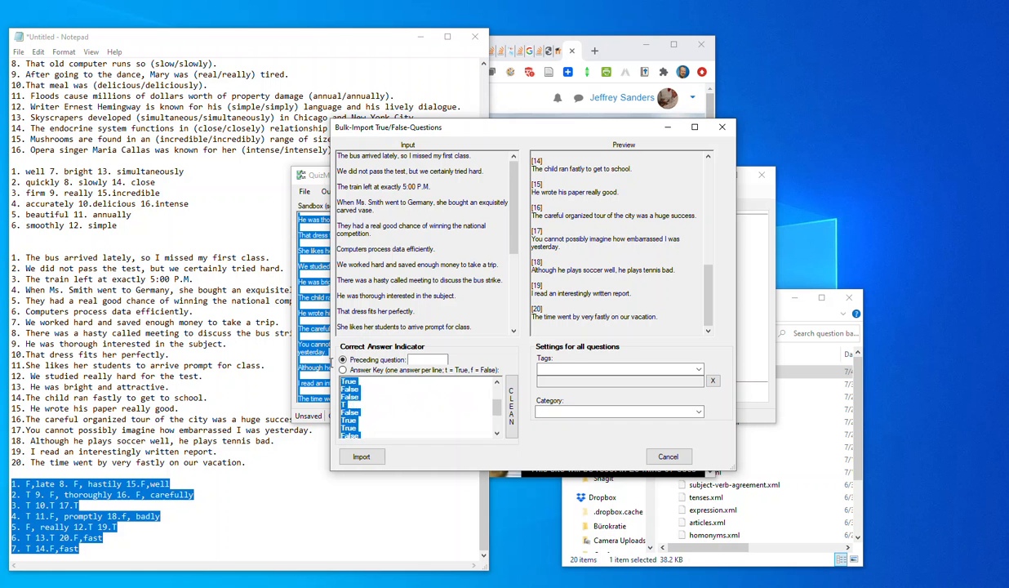
left_click(404, 396)
scroll(404, 396, "up", 2)
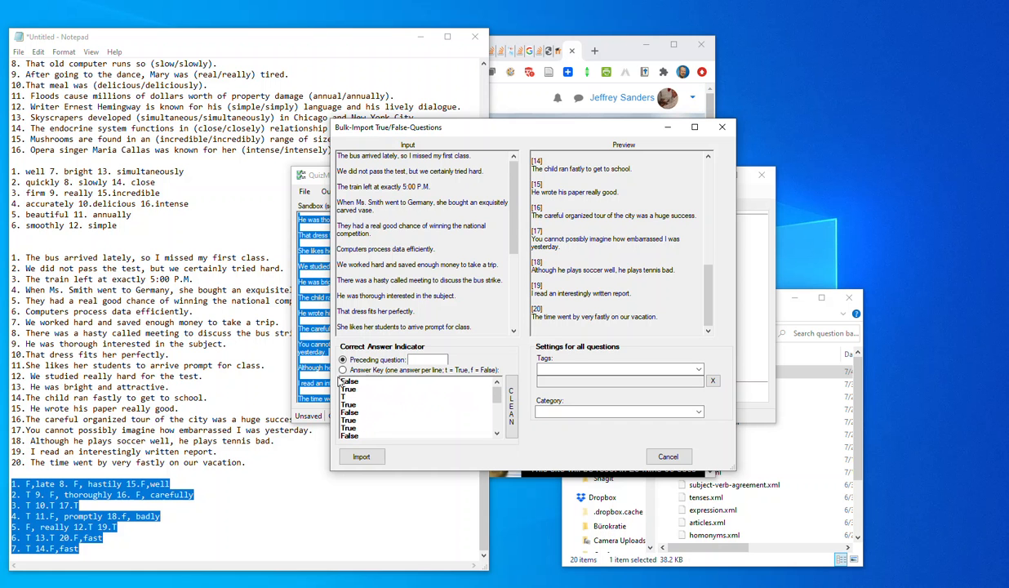
Use the answer key as the correct answer indicator and check the assigned answers in the preview.
left_click(343, 370)
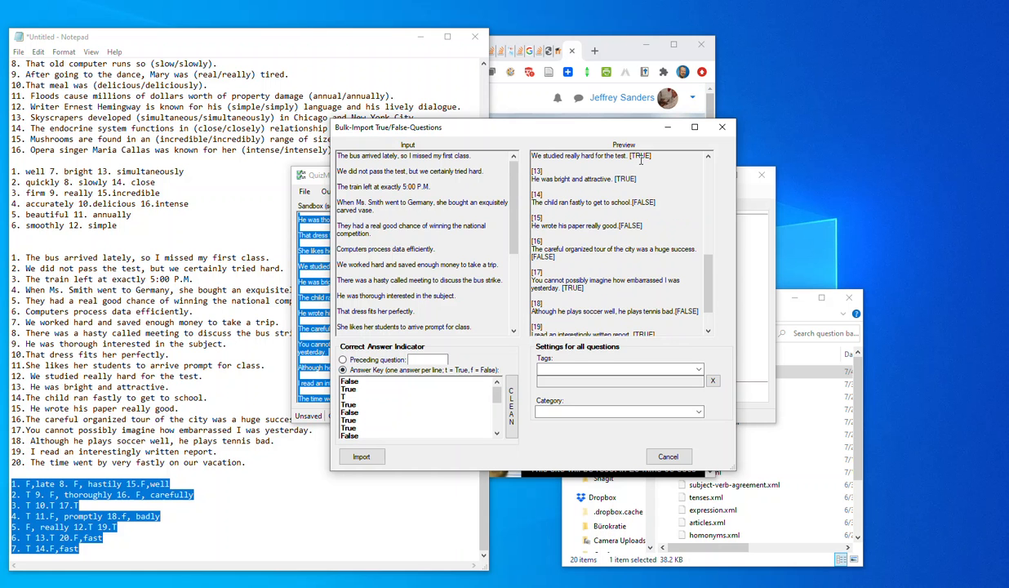
scroll(642, 245, "down", 2)
scroll(663, 291, "up", 5)
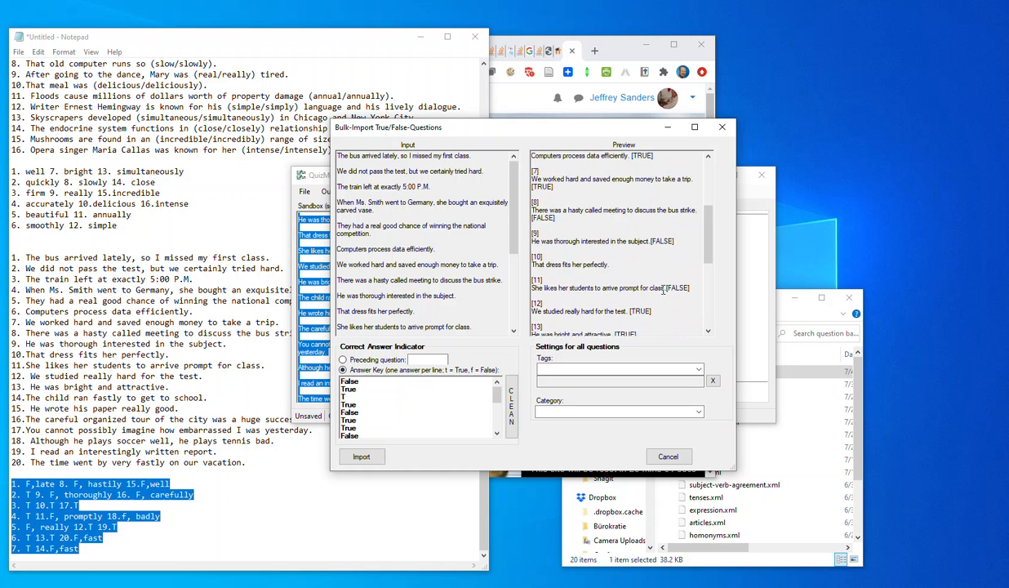
scroll(662, 292, "down", 3)
scroll(662, 291, "up", 3)
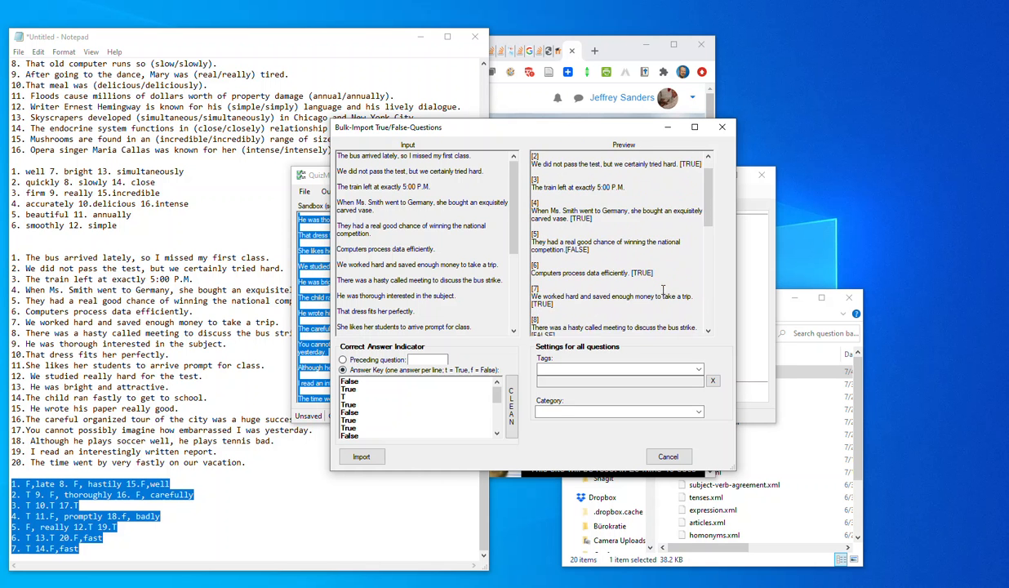
scroll(663, 289, "down", 5)
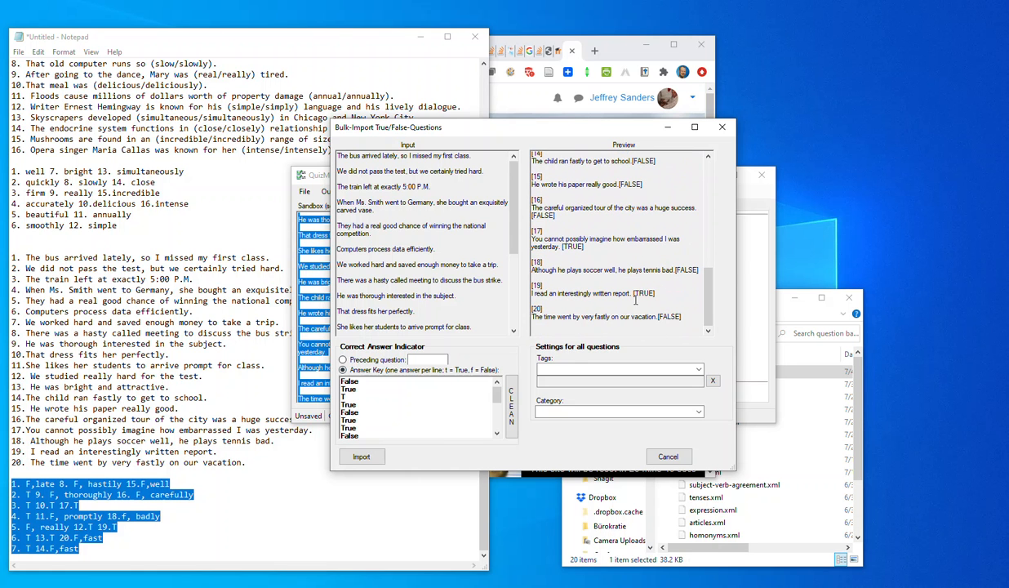
Add the tag Adverbs, set the category to Grammar/TrueFalse, and import the True/False questions.
left_click(694, 369)
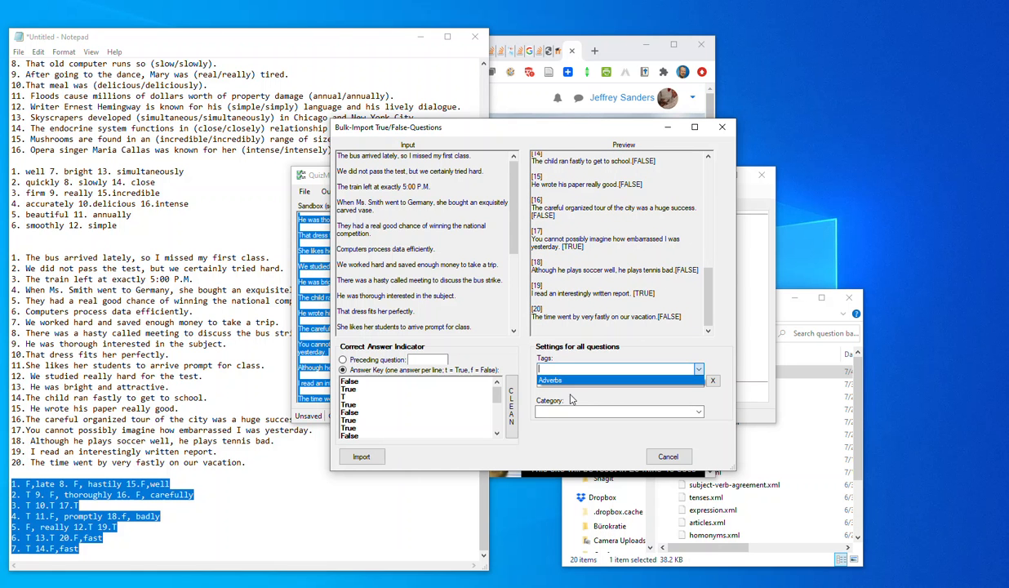
left_click(558, 382)
left_click(682, 410)
left_click(578, 424)
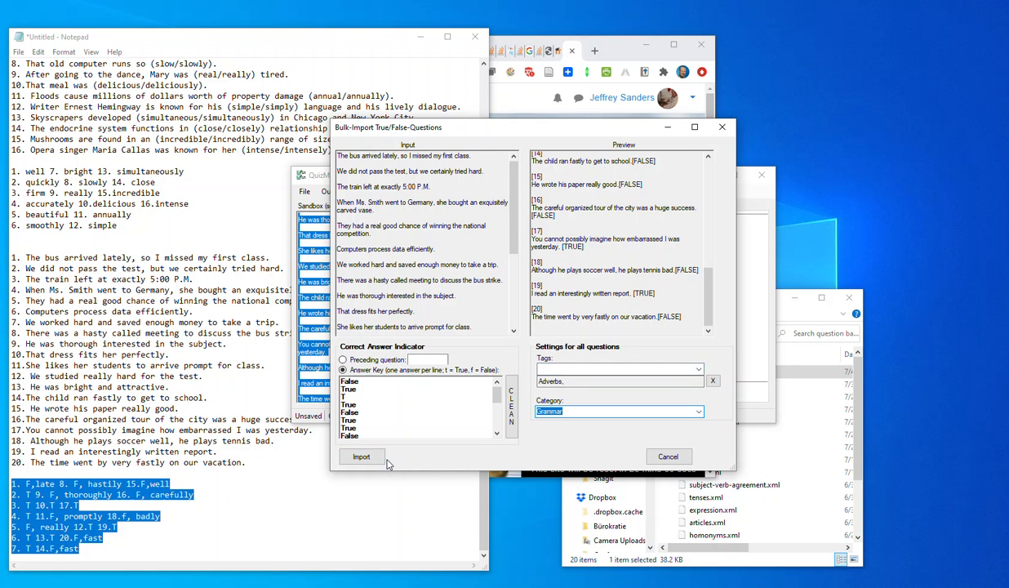
left_click(614, 411)
left_click(579, 410)
left_click(361, 457)
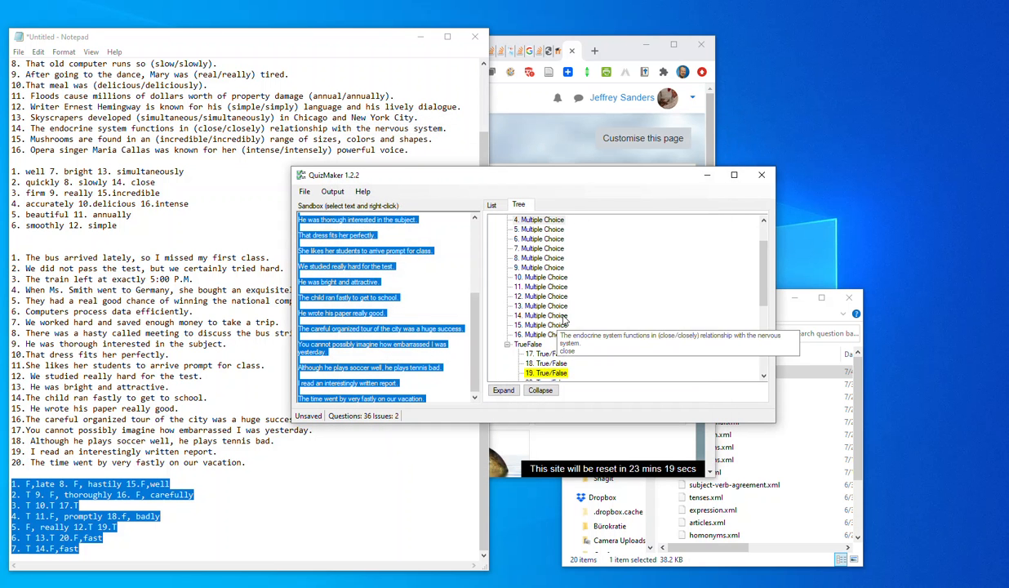
Examine the question tree by collapsing and expanding the Grammar category and its TrueFalse subcategory.
scroll(562, 310, "up", 3)
left_click(495, 219)
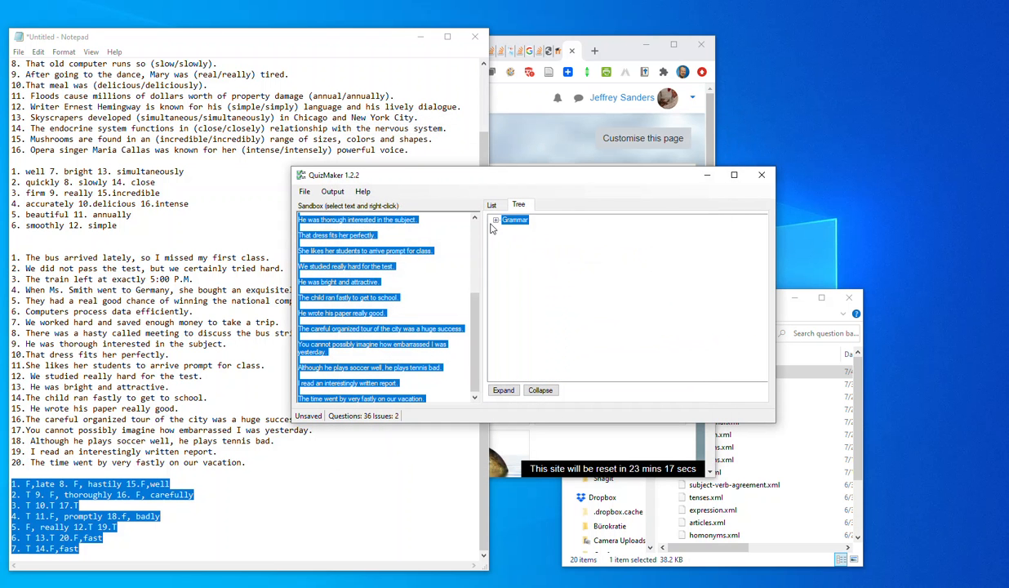
left_click(495, 220)
scroll(608, 302, "down", 3)
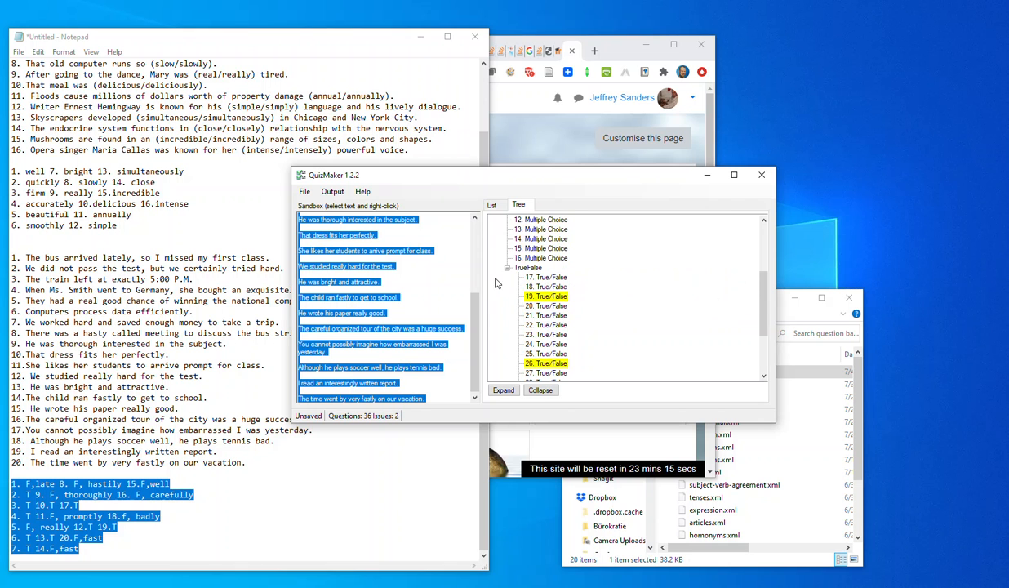
left_click(506, 269)
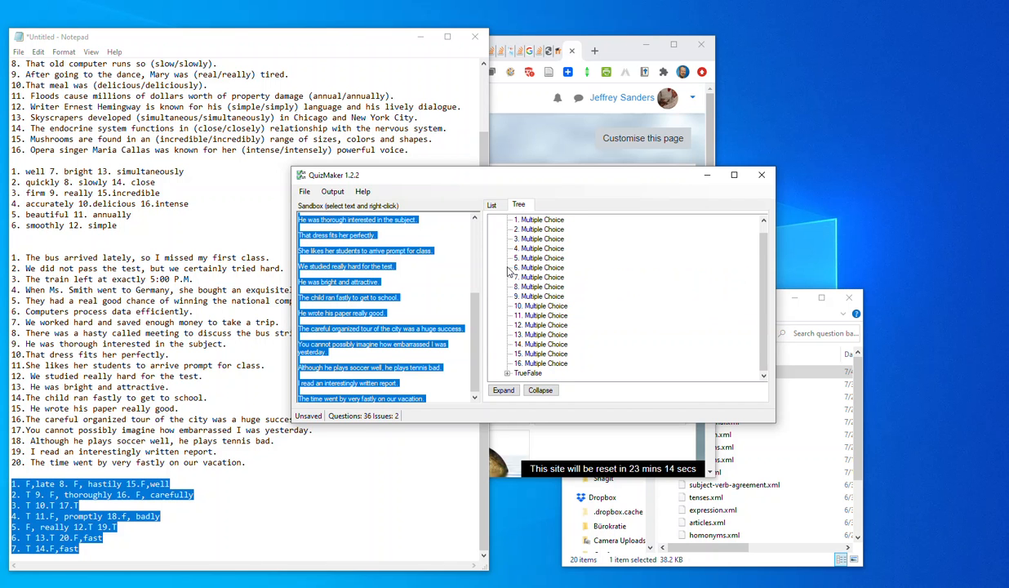
left_click(507, 373)
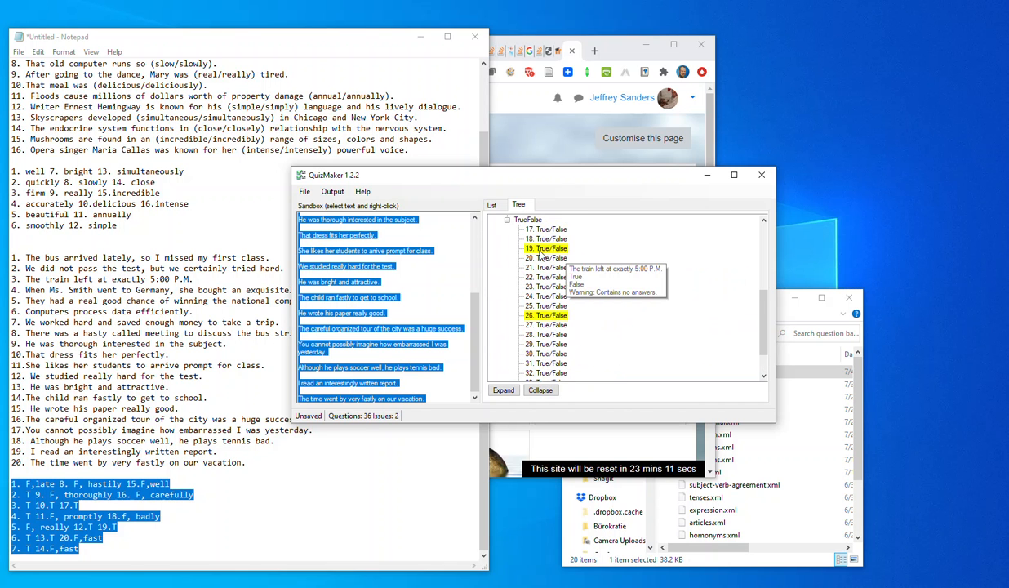
Score the True answer 100 for "The train left at exactly 5:00 P.M." and "That dress fits her perfectly.", saving both questions.
double_click(564, 257)
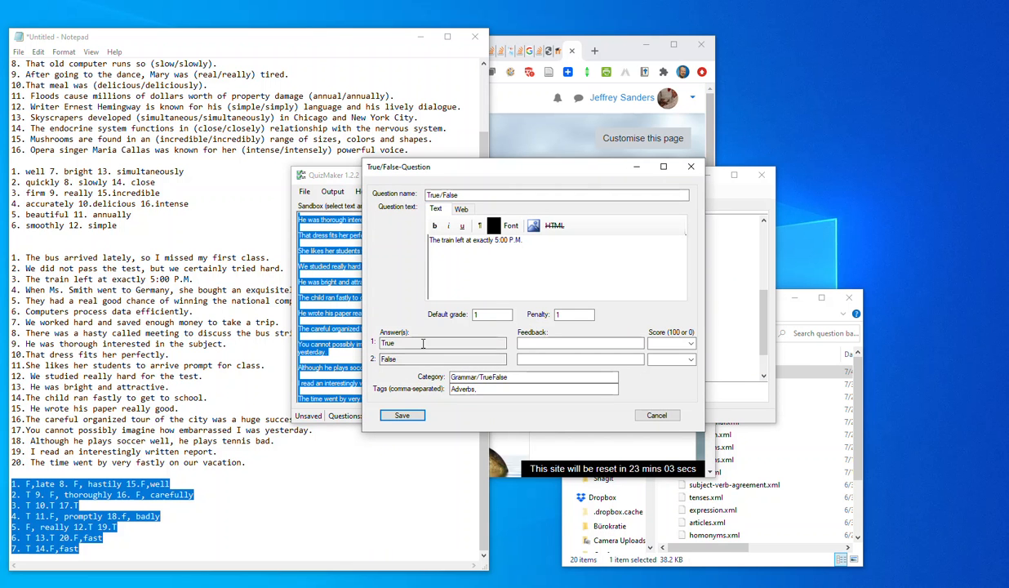
left_click(401, 414)
double_click(546, 305)
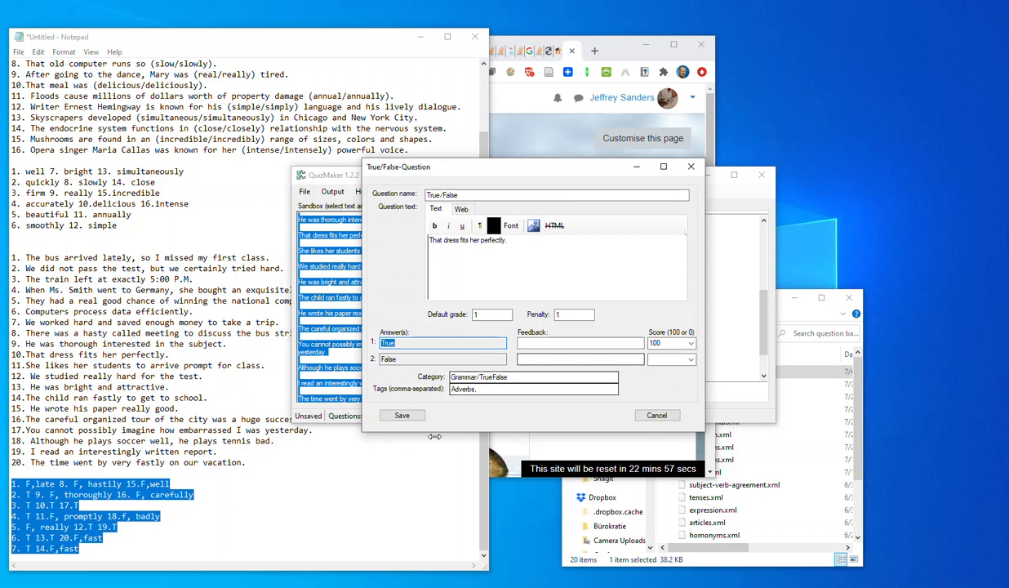
left_click(412, 417)
Review the multiple choice and True/False questions throughout the Grammar tree for remaining issues.
scroll(628, 294, "up", 15)
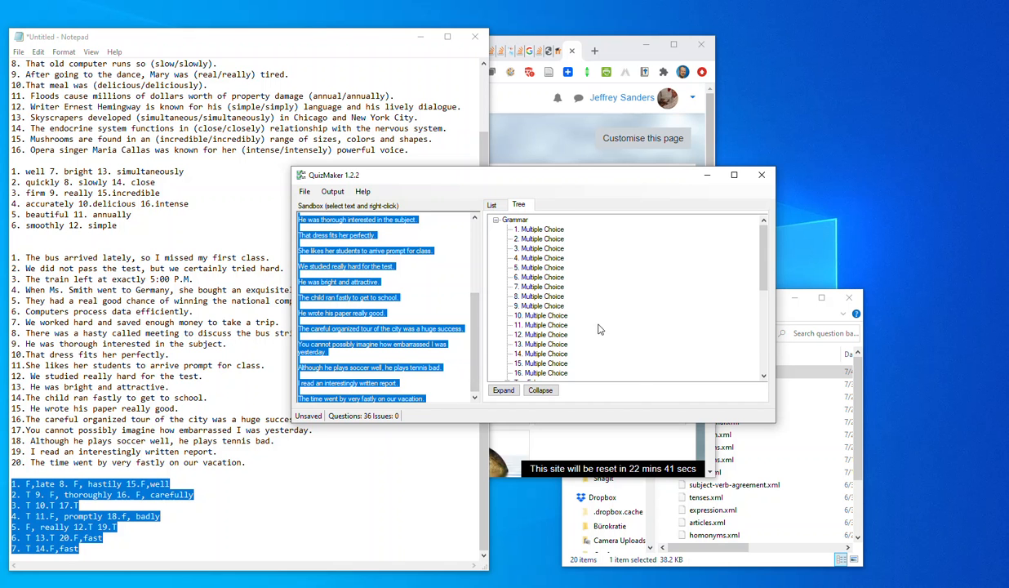
scroll(640, 343, "down", 5)
left_click(628, 316)
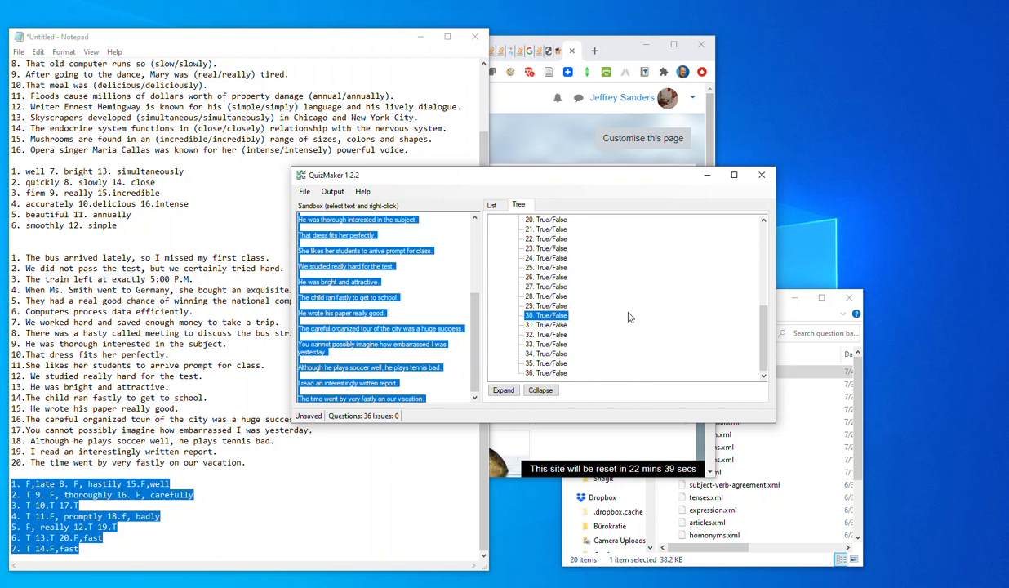
scroll(582, 372, "up", 3)
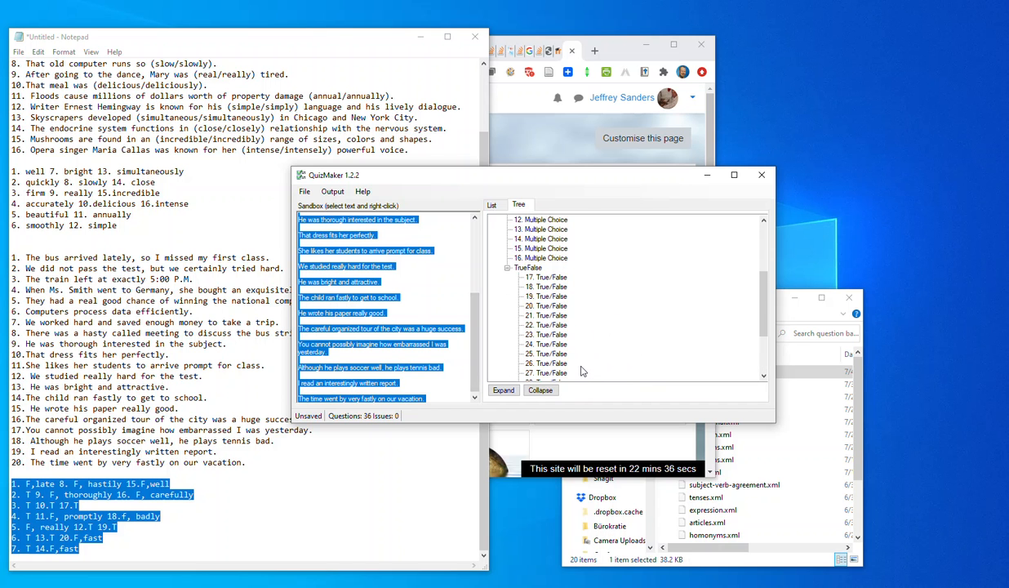
scroll(583, 371, "up", 3)
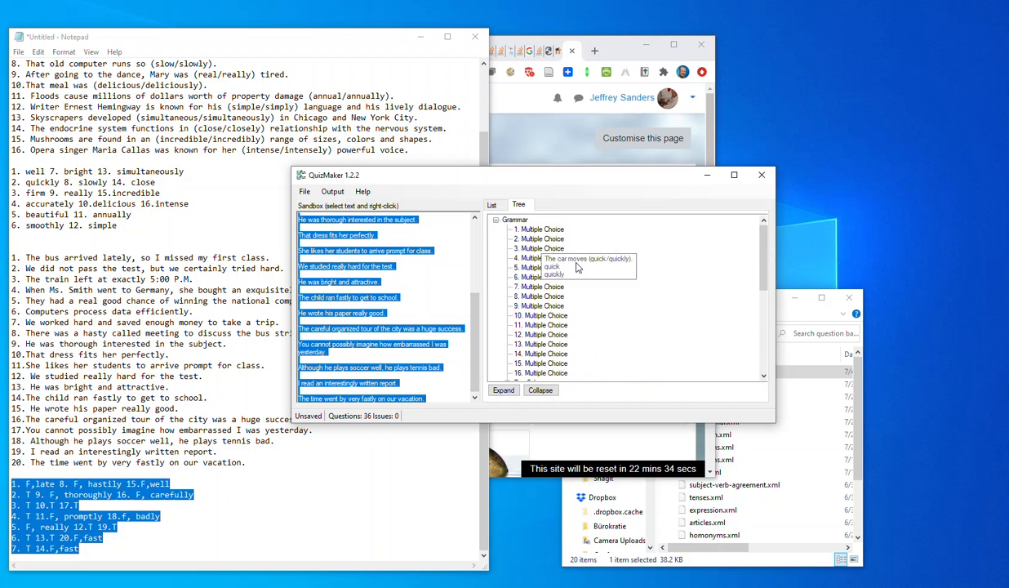
scroll(639, 314, "down", 6)
scroll(638, 314, "down", 1)
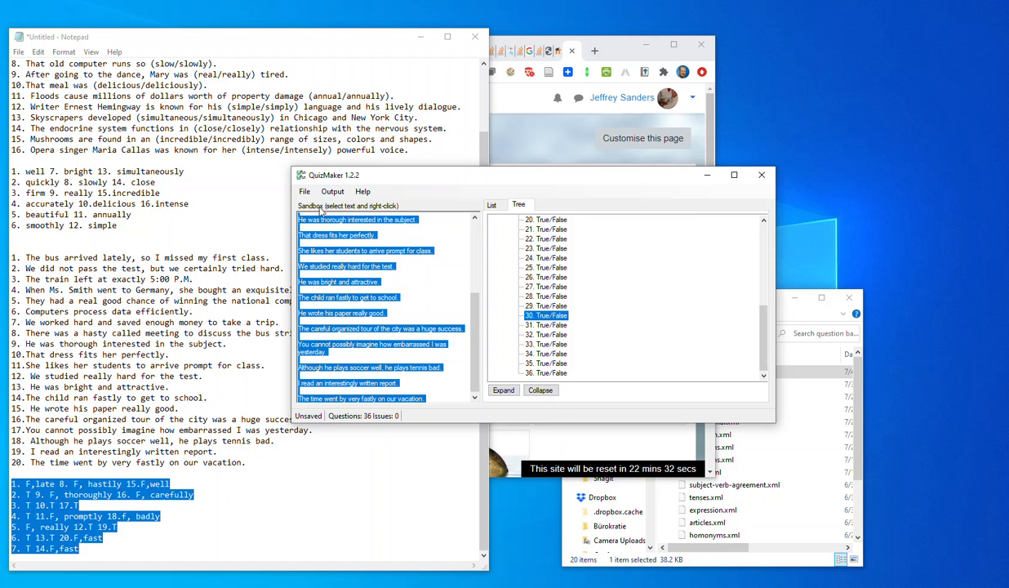
Save the question bank as blabla.xml in the question banks folder, replacing the existing file.
left_click(304, 191)
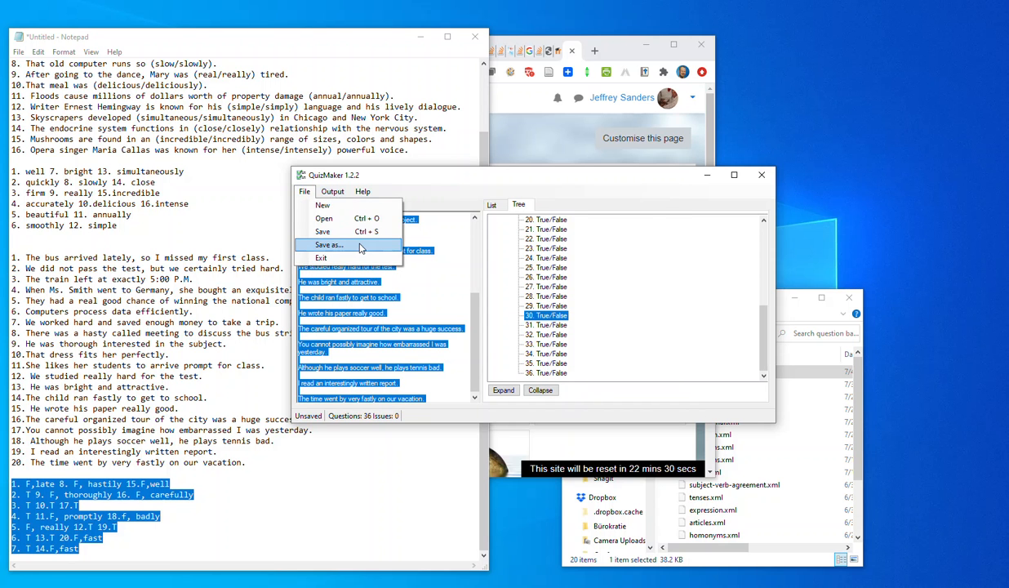
left_click(335, 247)
left_click(459, 206)
left_click(628, 316)
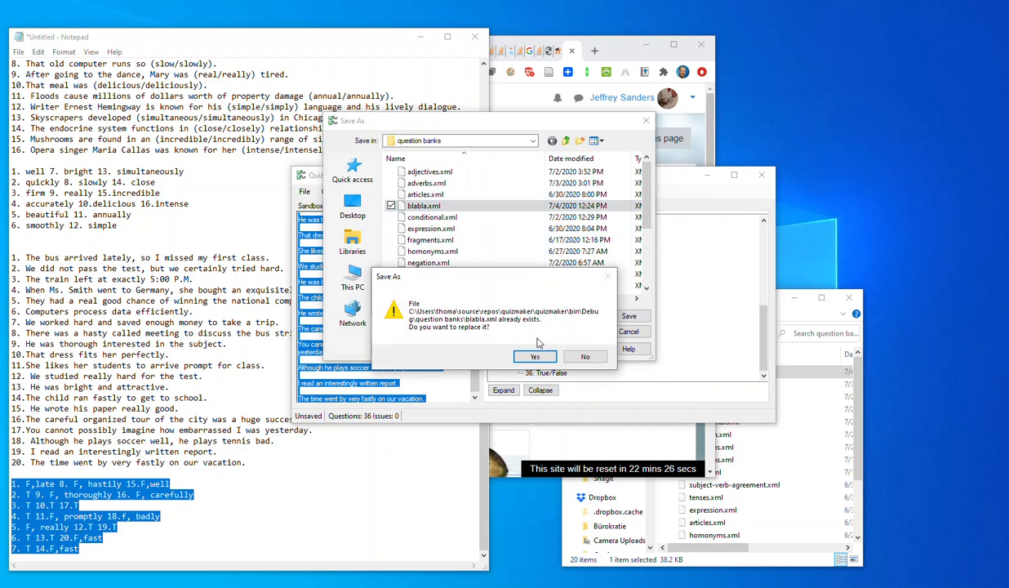
left_click(535, 357)
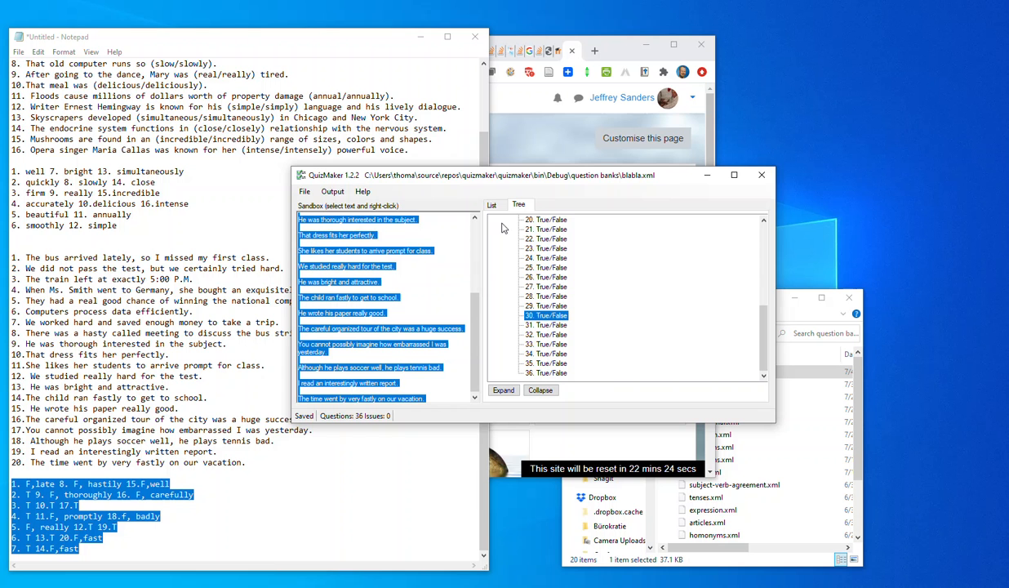
Generate the Blackboard output of the question bank and look through the listed MC and TF questions.
left_click(321, 192)
left_click(353, 215)
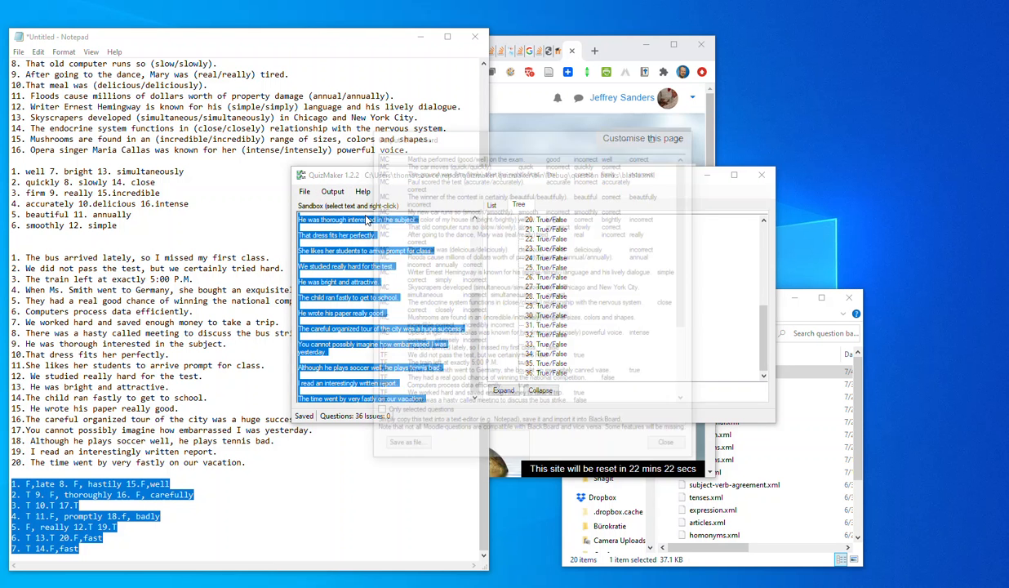
scroll(545, 249, "down", 5)
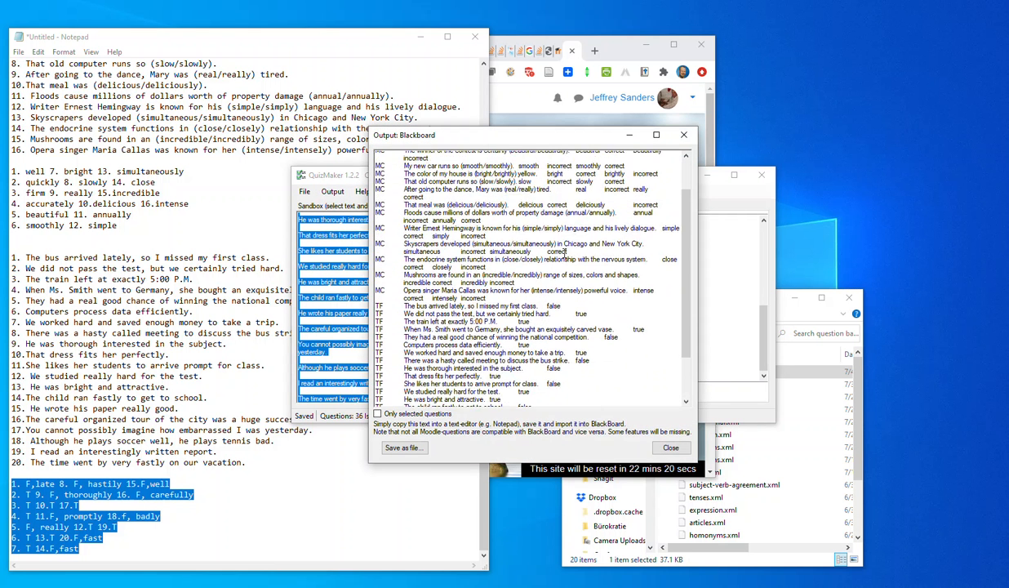
Generate the D2L/Brightspace output of the question bank, view the questions, and close the output.
left_click(683, 135)
left_click(332, 191)
left_click(360, 231)
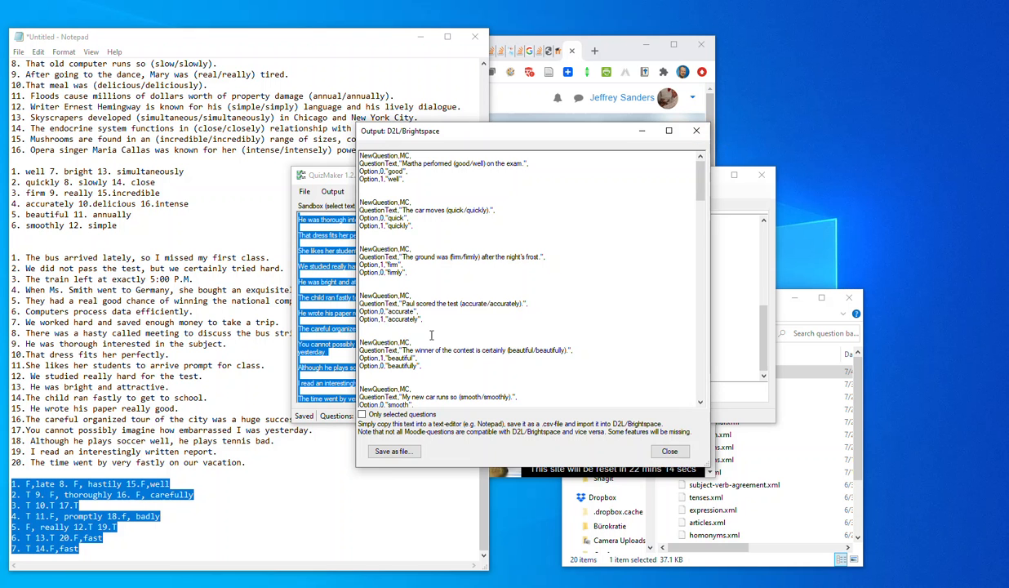
left_click(695, 133)
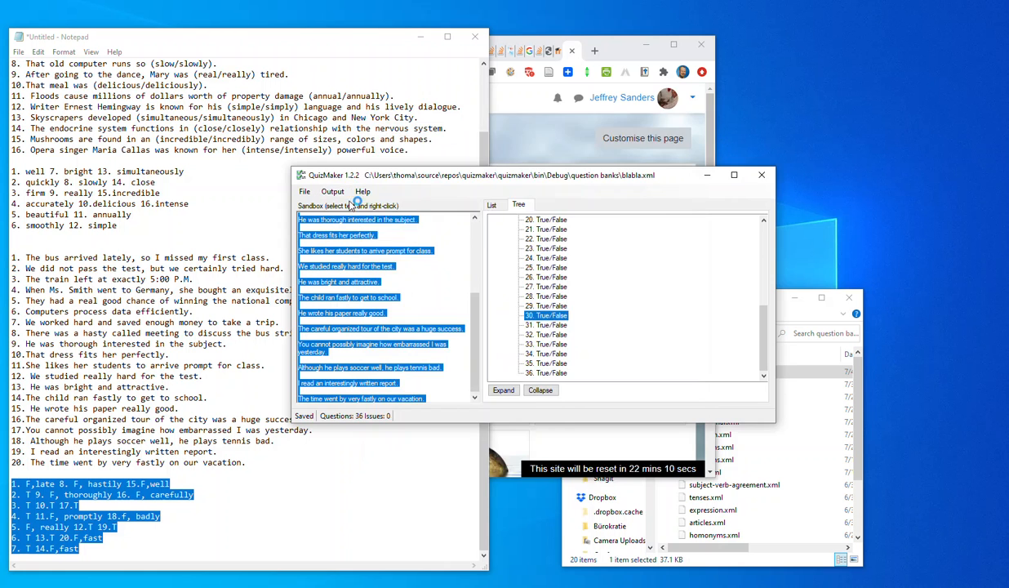
Preview the text output as a web page with numbered questions and the correct answer shown under each question.
left_click(440, 119)
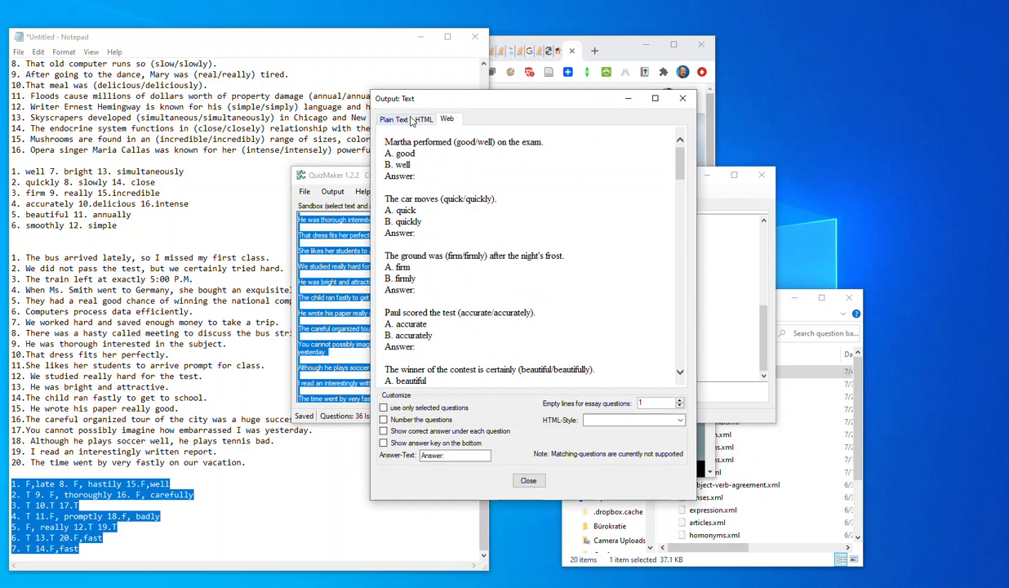
scroll(455, 251, "down", 15)
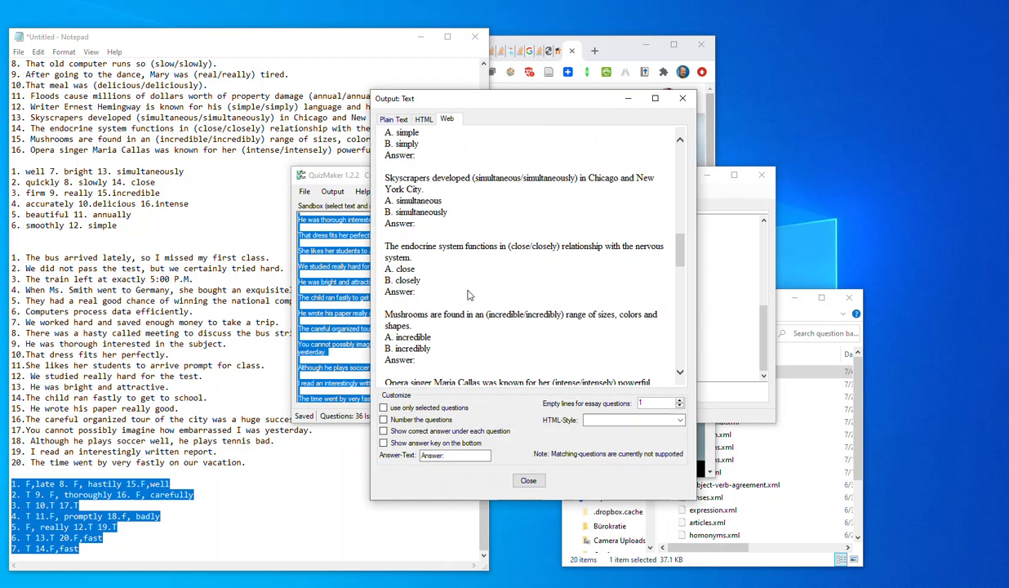
left_click(383, 419)
left_click(384, 431)
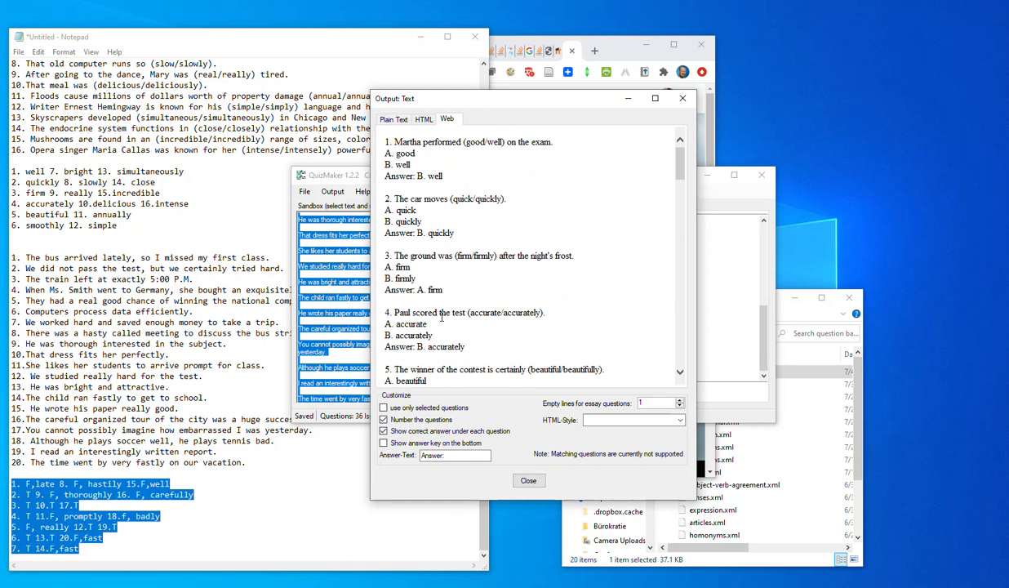
Replace the correct answers under each question with an answer key on the bottom and check the preview.
left_click(383, 431)
left_click(395, 441)
scroll(623, 256, "down", 3)
left_click_drag(678, 195, 653, 147)
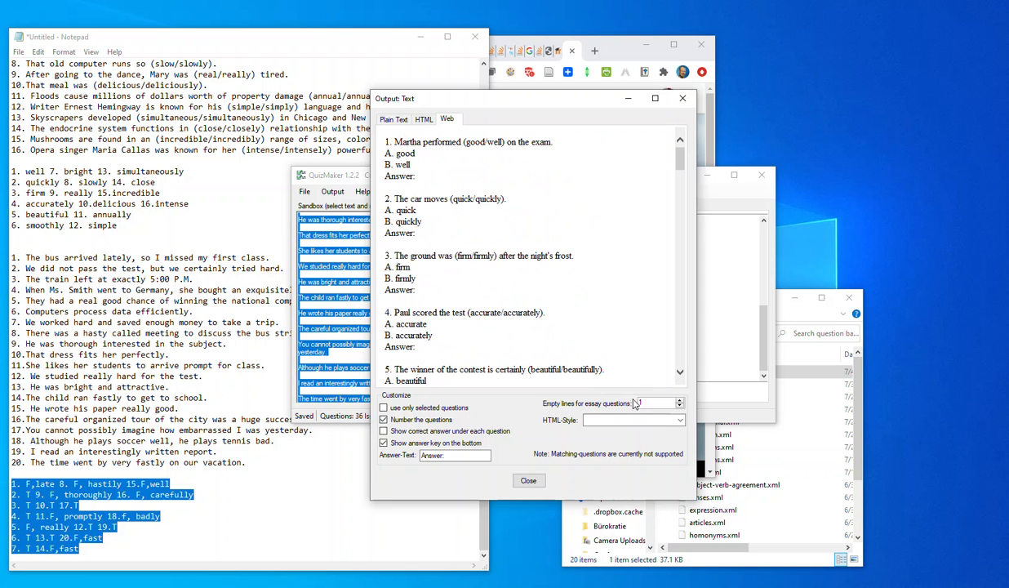
Apply HTML style "Style #2" to the text output and close it.
left_click(669, 420)
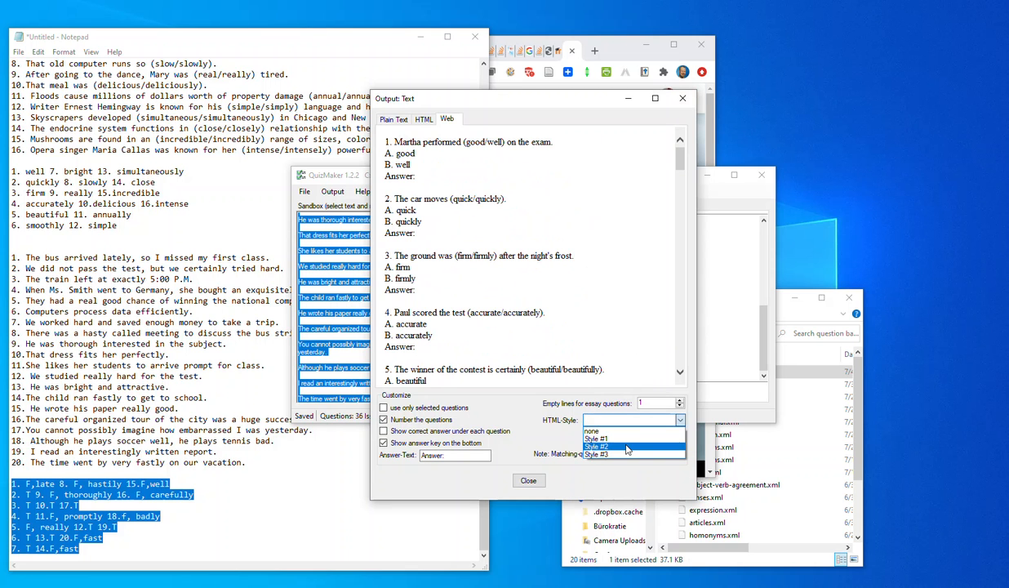
left_click(625, 450)
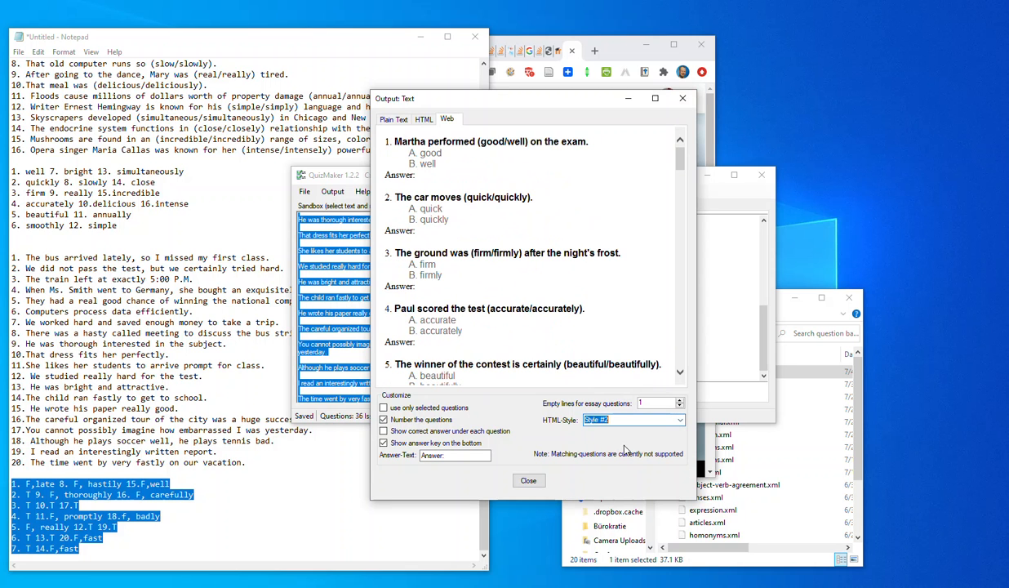
left_click(528, 481)
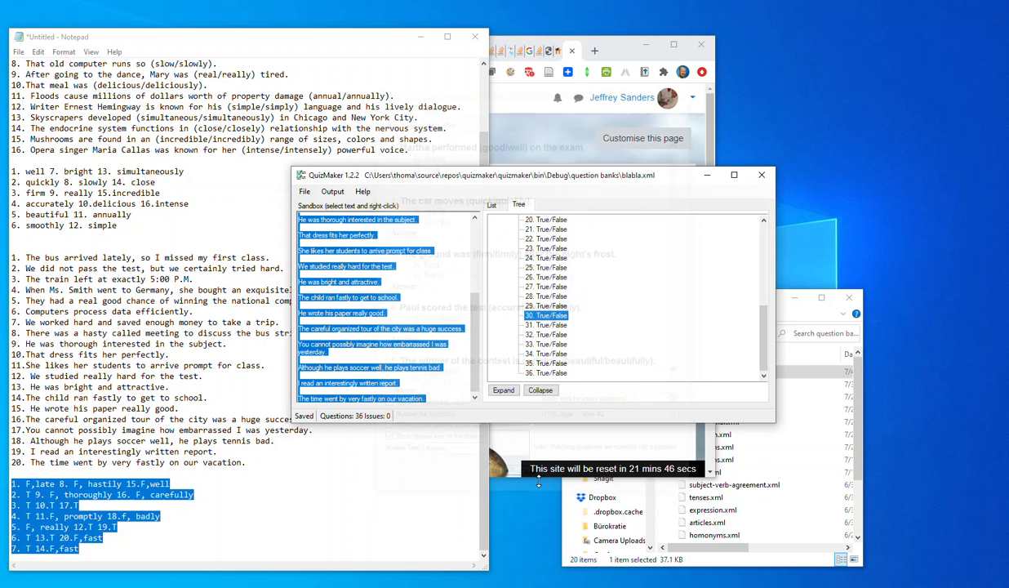
left_click(382, 275)
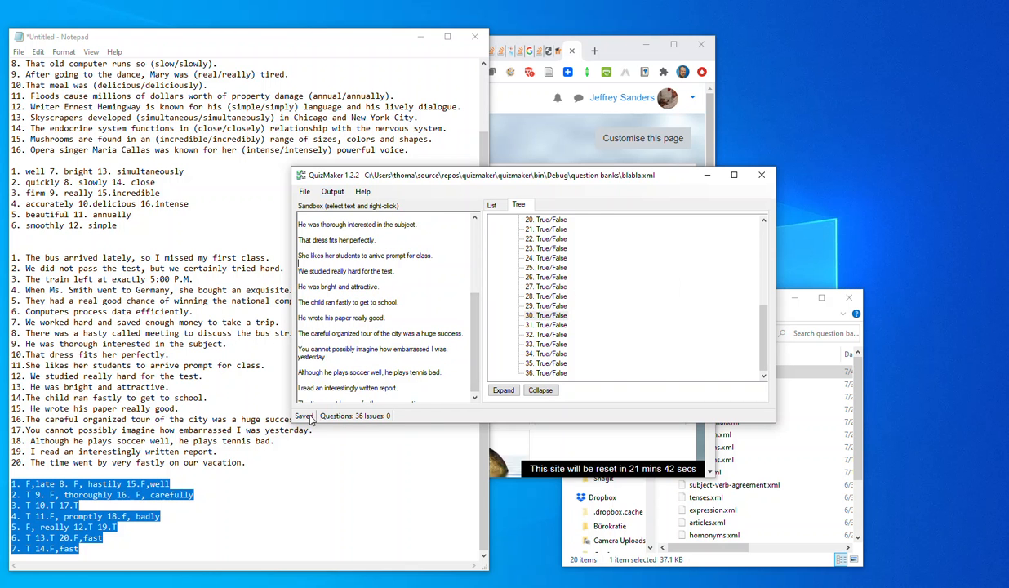
scroll(630, 273, "up", 7)
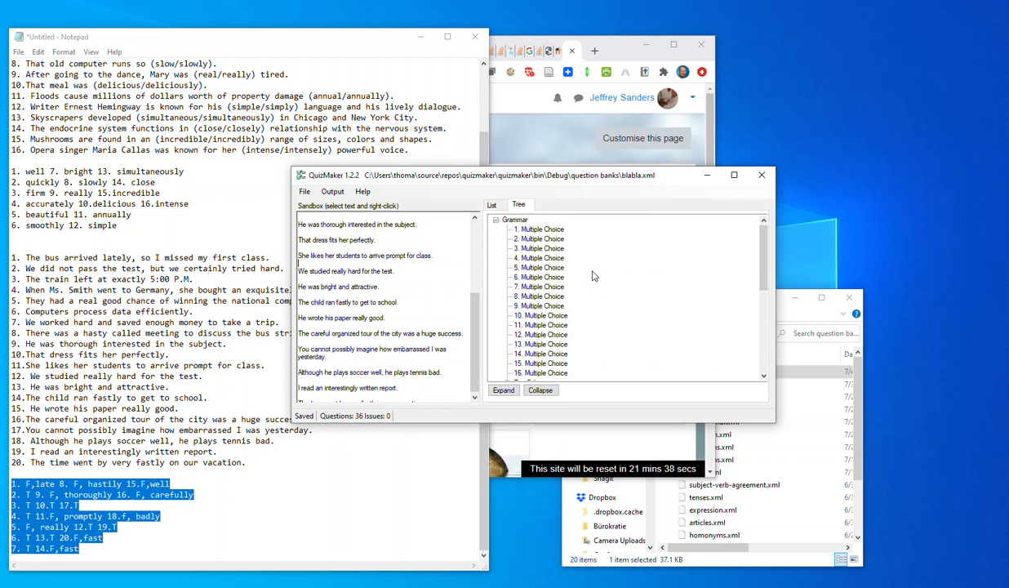
Switch to the Moodle site in the browser and open the question bank import page of the Digital Literacy course.
left_click(618, 50)
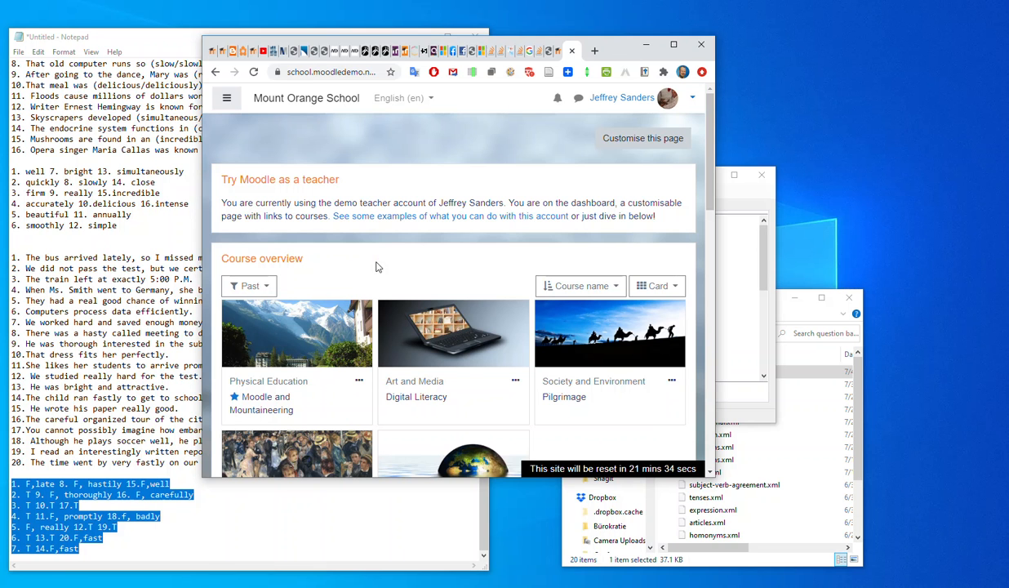
scroll(397, 287, "down", 2)
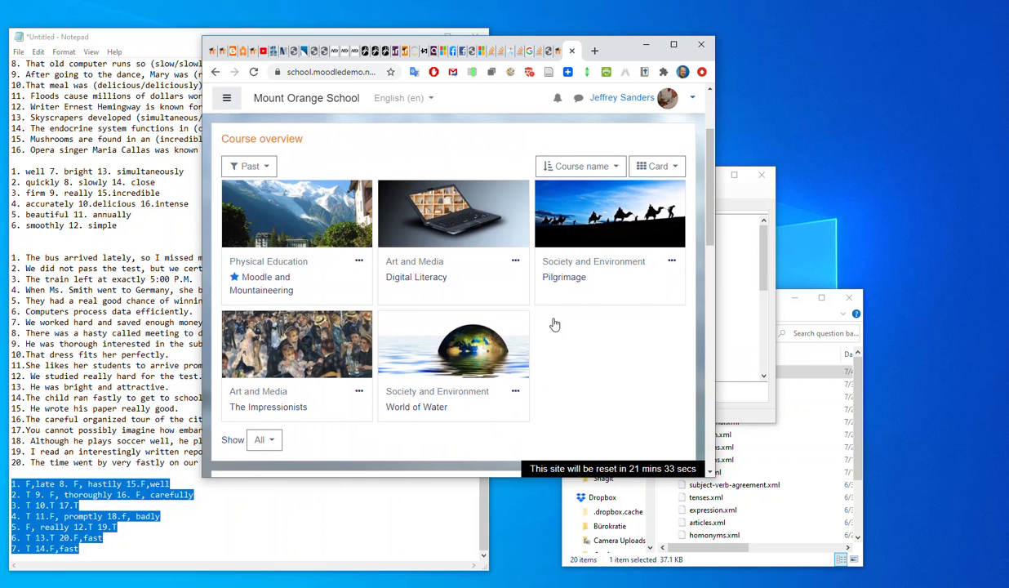
left_click(425, 278)
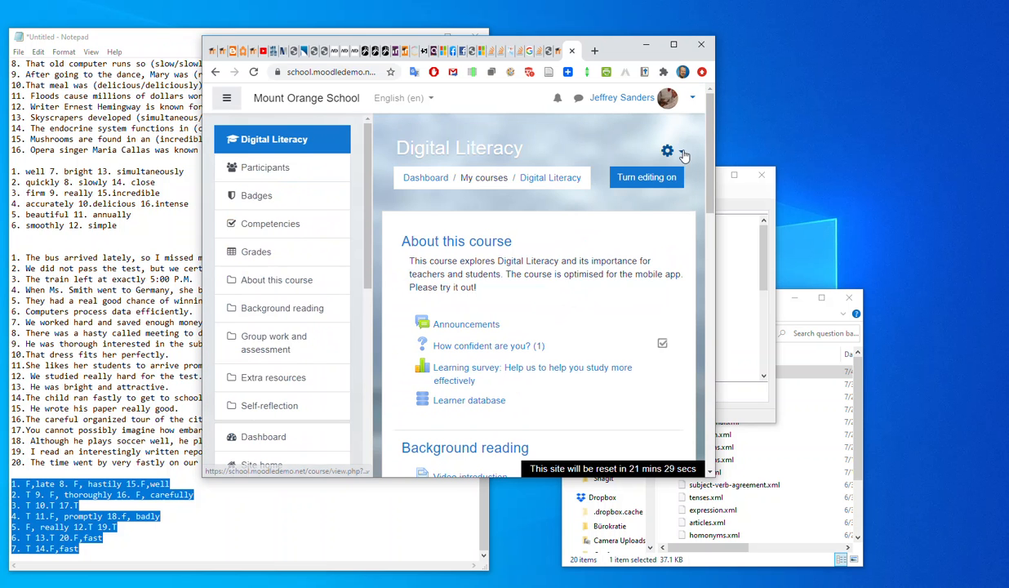
left_click(684, 154)
left_click(587, 353)
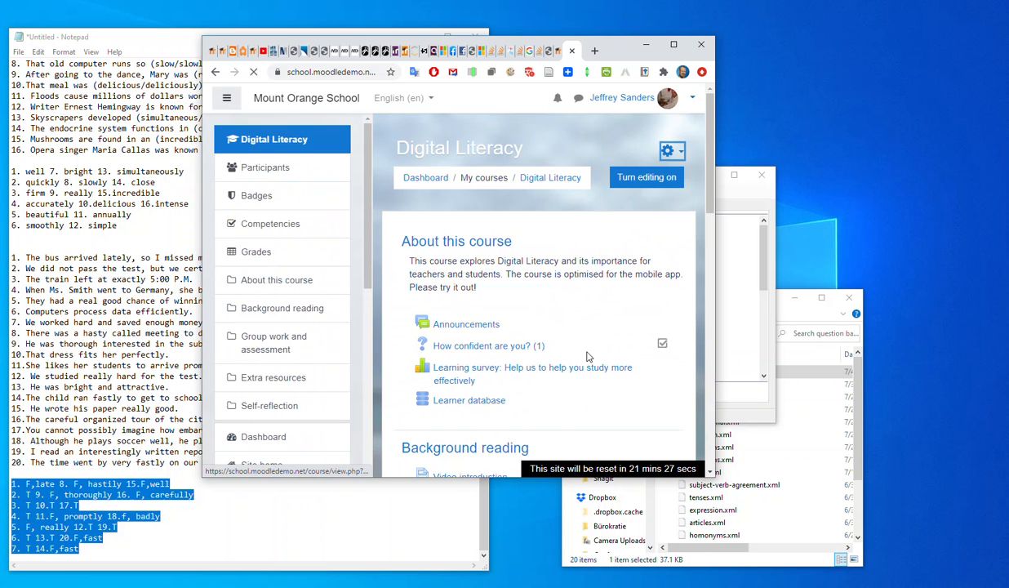
scroll(546, 327, "down", 3)
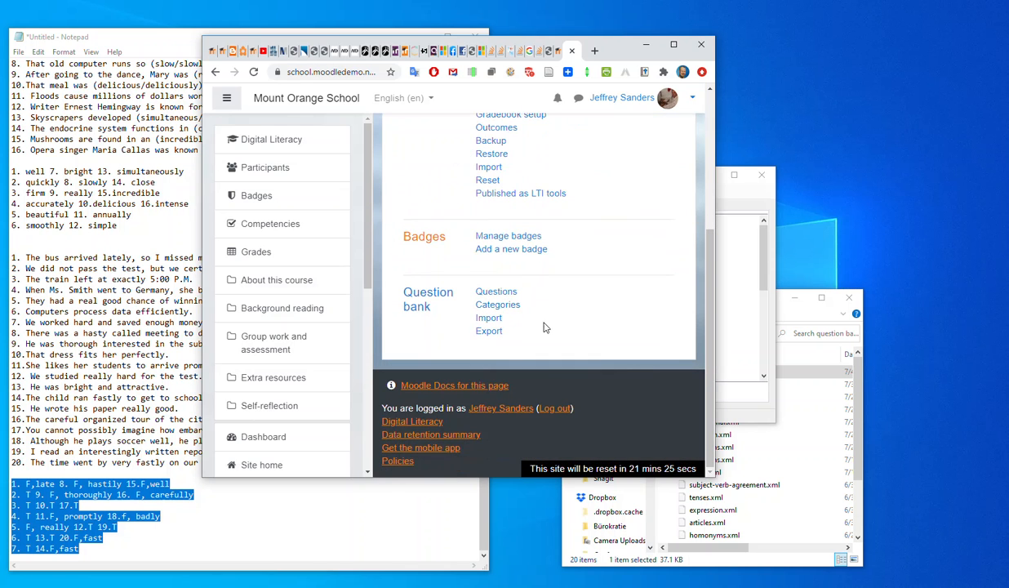
left_click(490, 320)
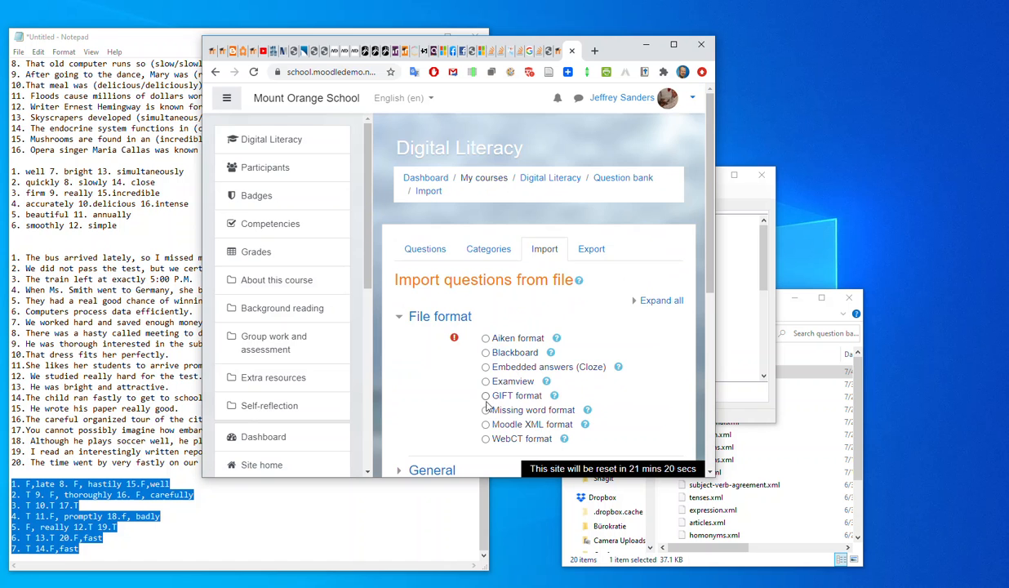
Choose Moodle XML format for the import and review the general settings for category and context.
left_click(486, 424)
scroll(486, 420, "down", 4)
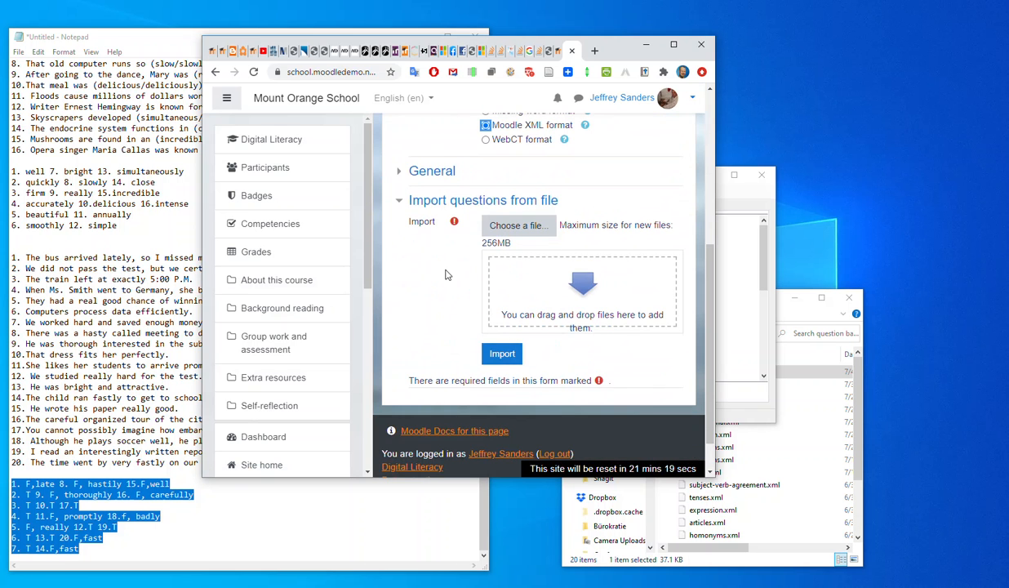
left_click(402, 173)
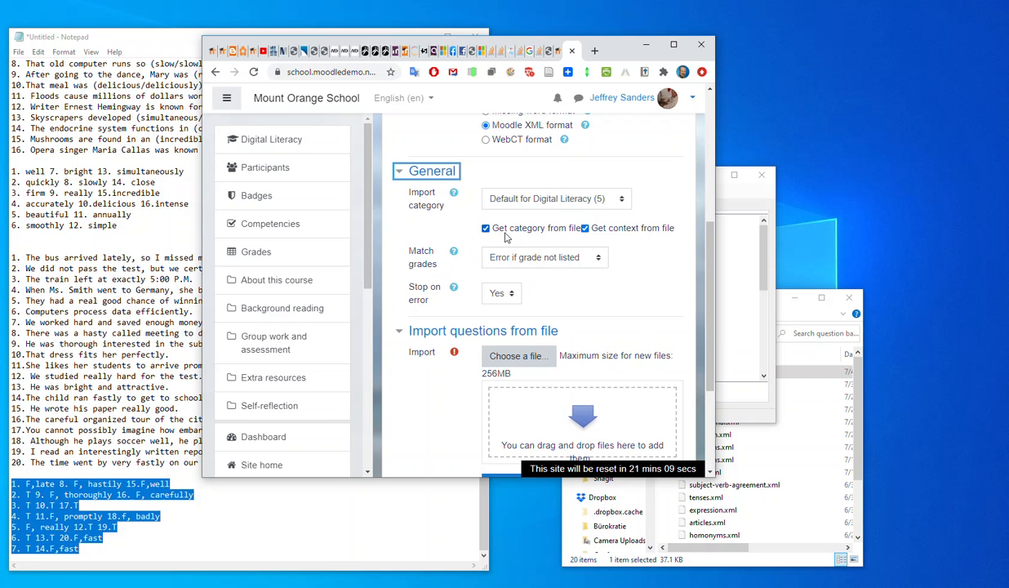
scroll(608, 296, "down", 3)
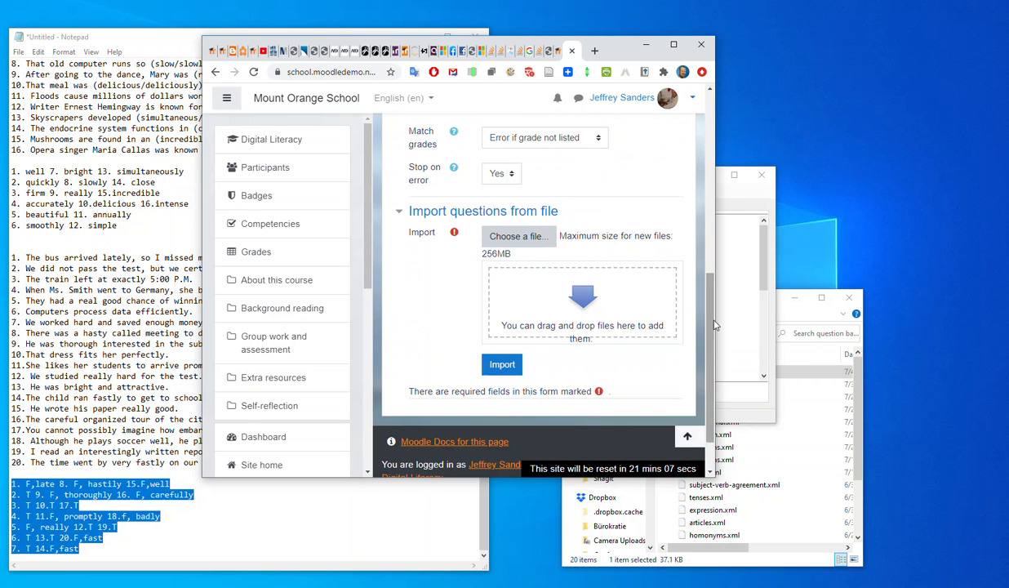
Import blabla.xml from the question banks folder, look over the imported questions, and continue to the question bank.
left_click(782, 314)
left_click_drag(729, 380, 534, 327)
left_click(504, 366)
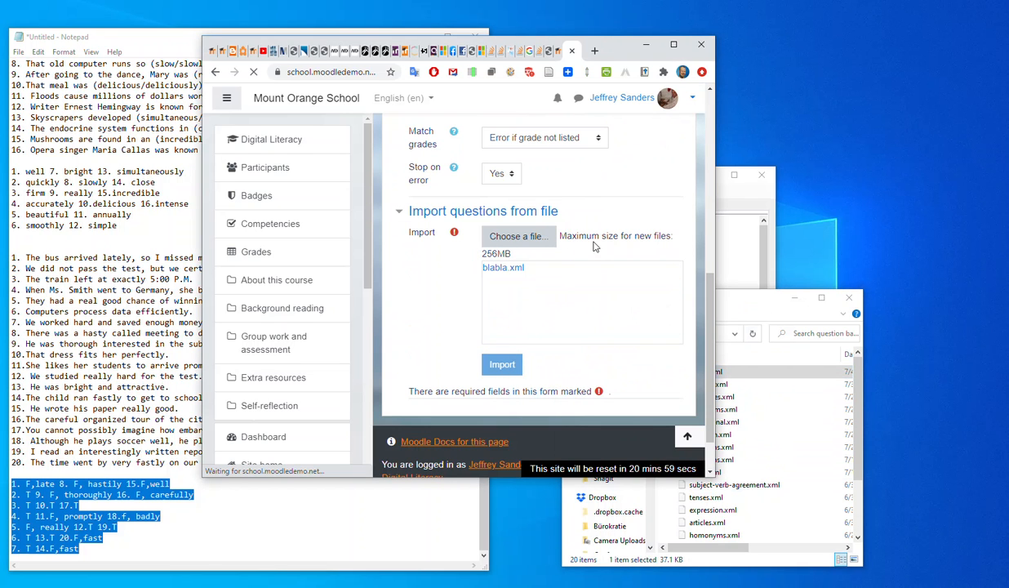
scroll(555, 372, "down", 10)
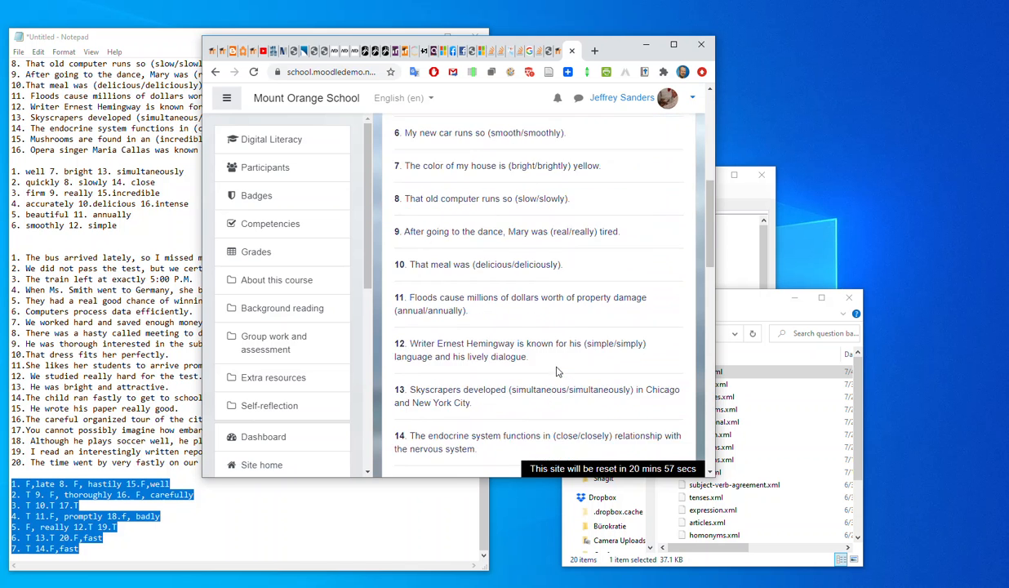
scroll(555, 371, "down", 10)
left_click(548, 345)
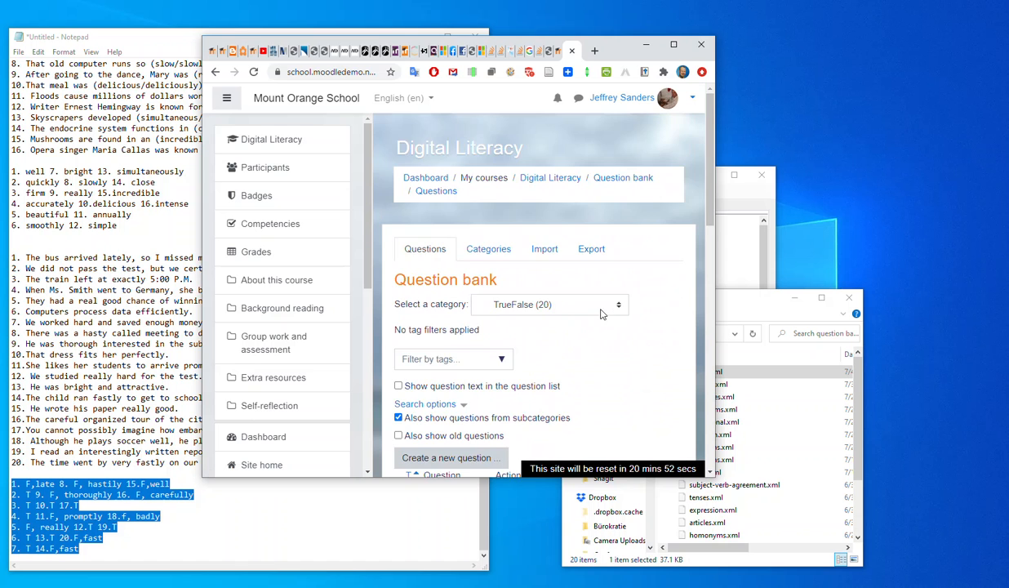
Look through the tagged questions in the TrueFalse category and the list of available question categories.
scroll(602, 311, "down", 5)
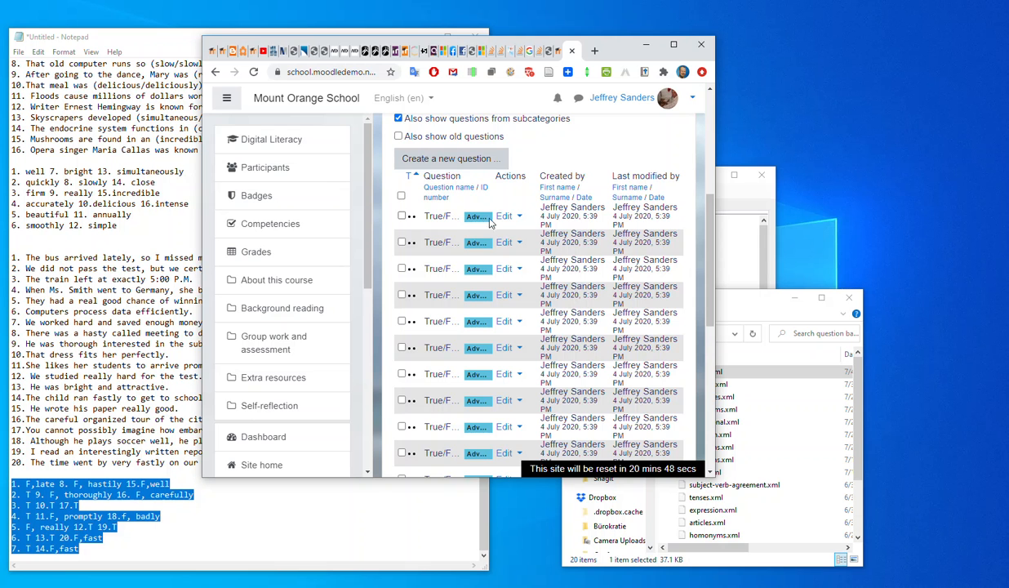
scroll(505, 353, "down", 5)
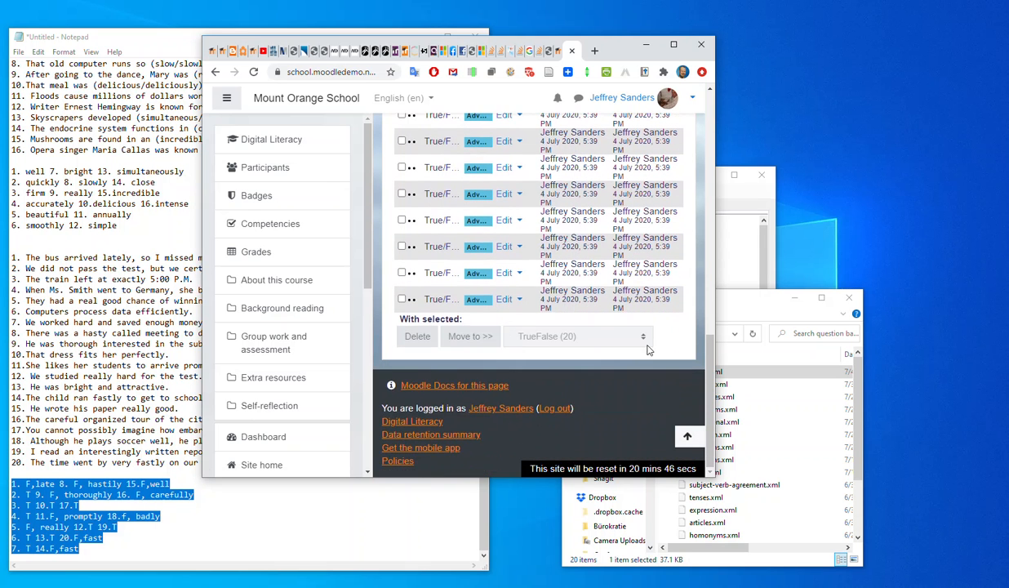
scroll(648, 348, "up", 5)
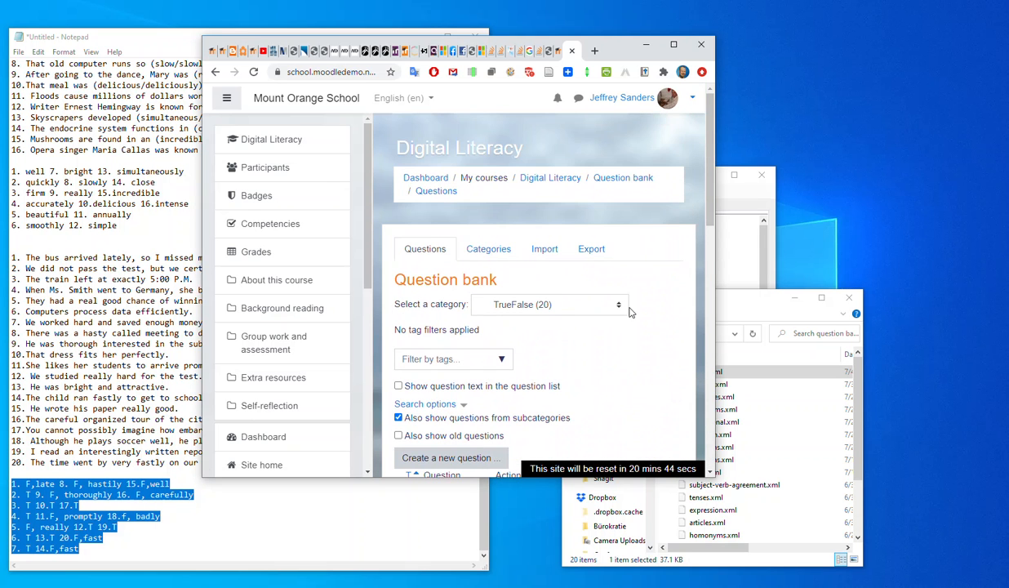
left_click(626, 310)
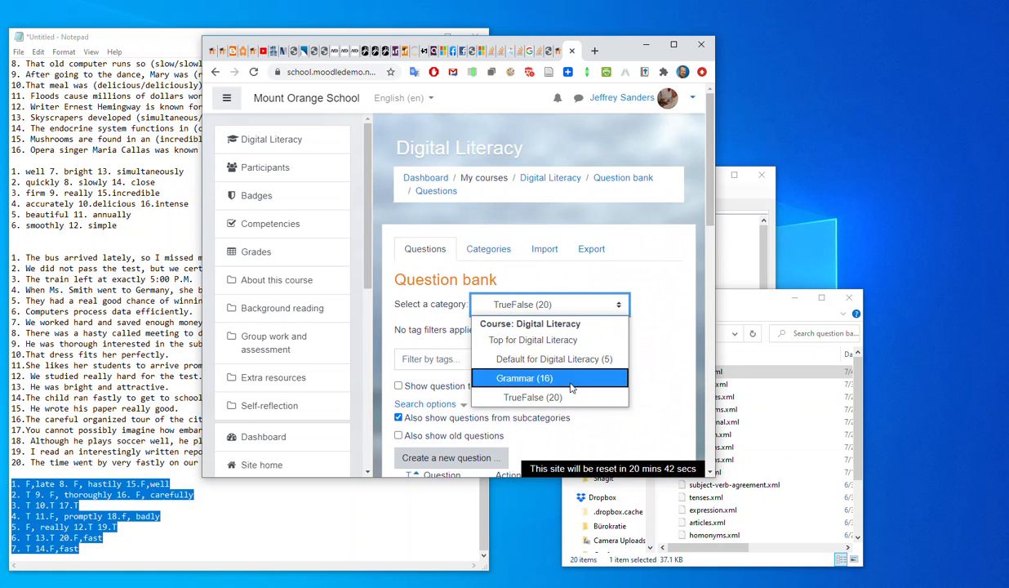
left_click(663, 265)
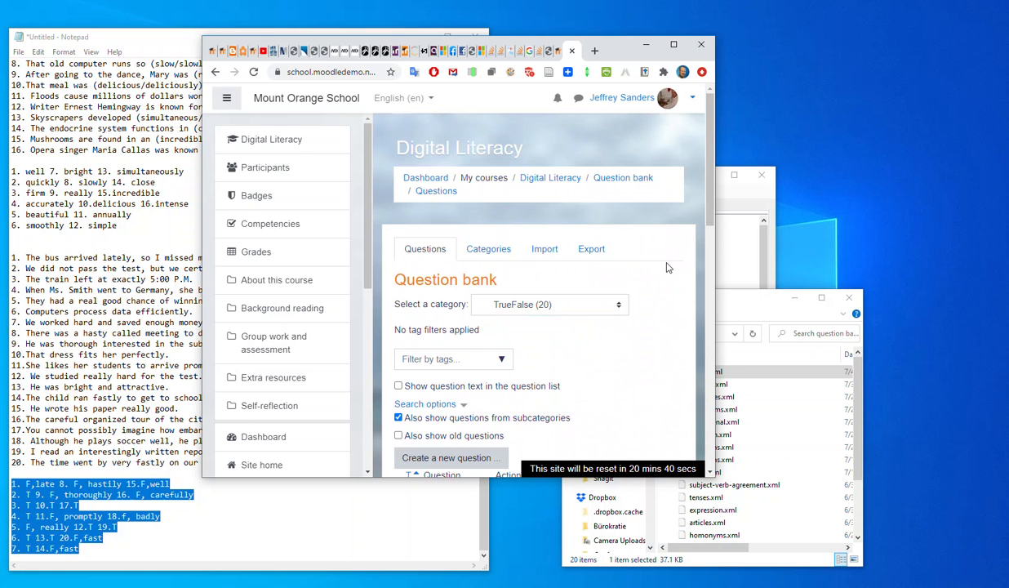
Return to the Digital Literacy course page, enlarge the browser window, and turn editing on.
left_click(269, 140)
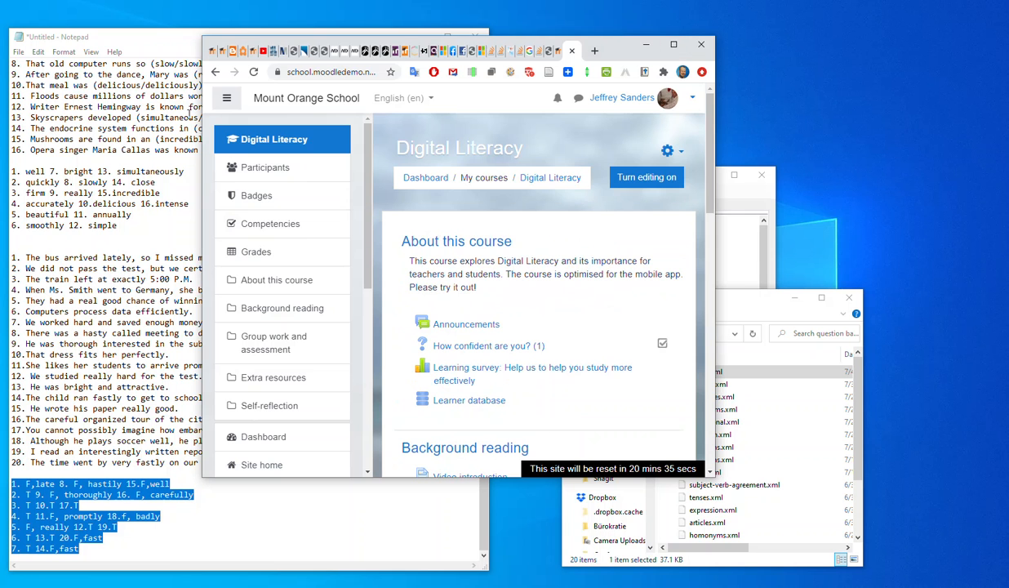
left_click_drag(716, 477, 902, 559)
left_click_drag(810, 53, 676, 36)
left_click(699, 163)
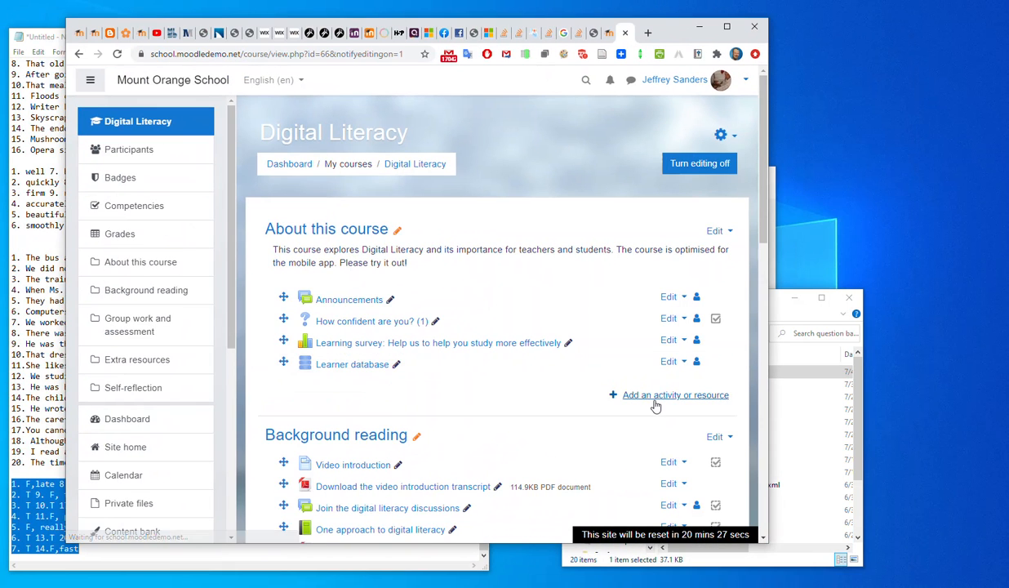
Add a quiz activity named "testquiz" to the "About this course" section, then save and display it.
left_click(654, 397)
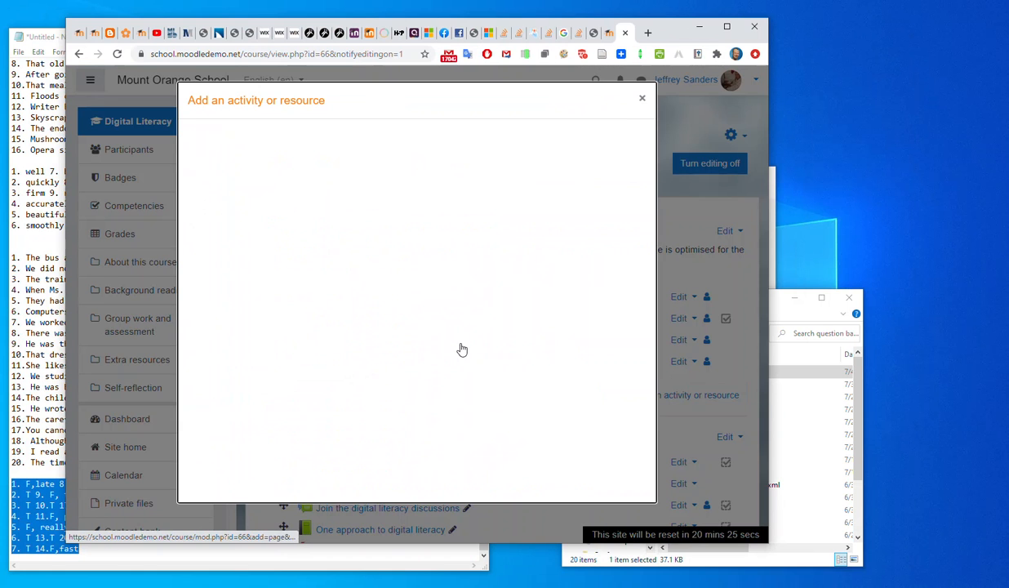
left_click(525, 357)
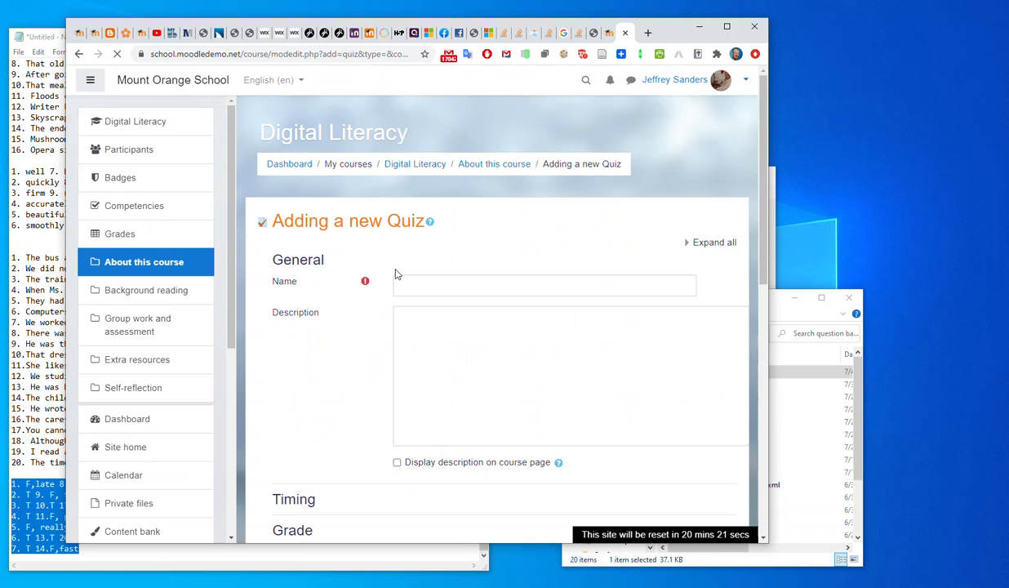
left_click(445, 289)
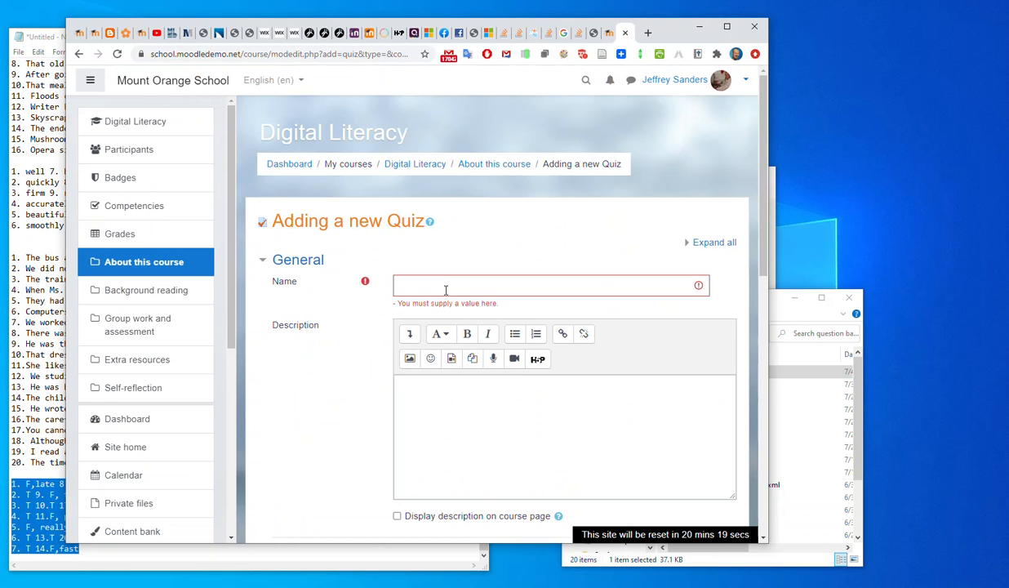
left_click(445, 289)
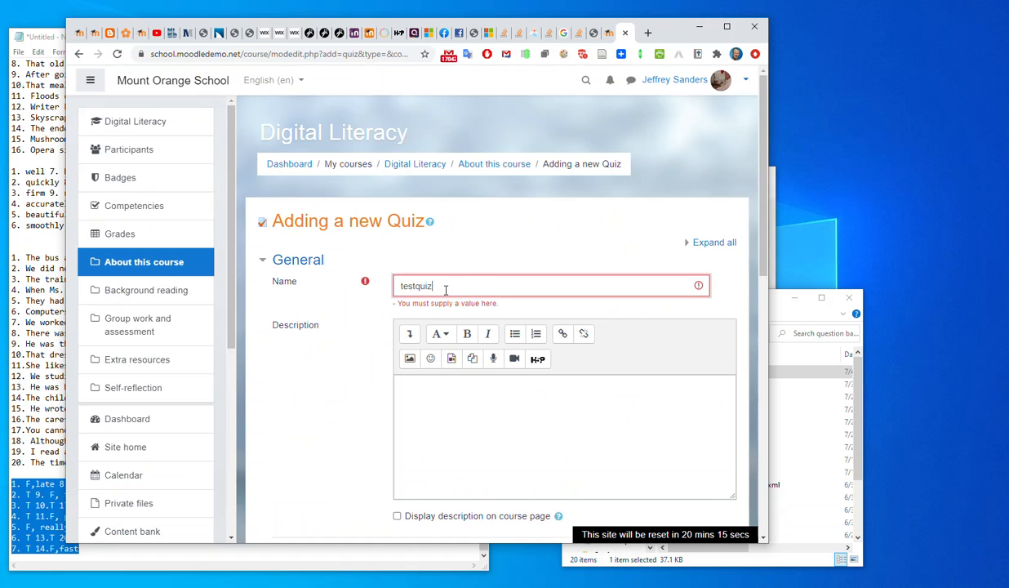
scroll(462, 311, "down", 6)
left_click(569, 375)
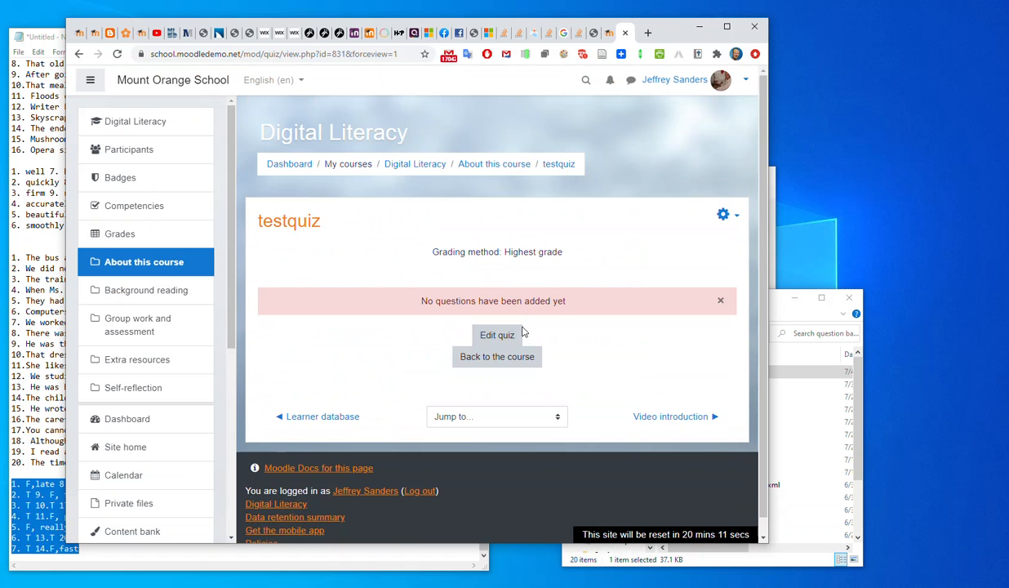
Start editing the testquiz questions, set the quiz's maximum grade to 100.00 and save it.
left_click(499, 334)
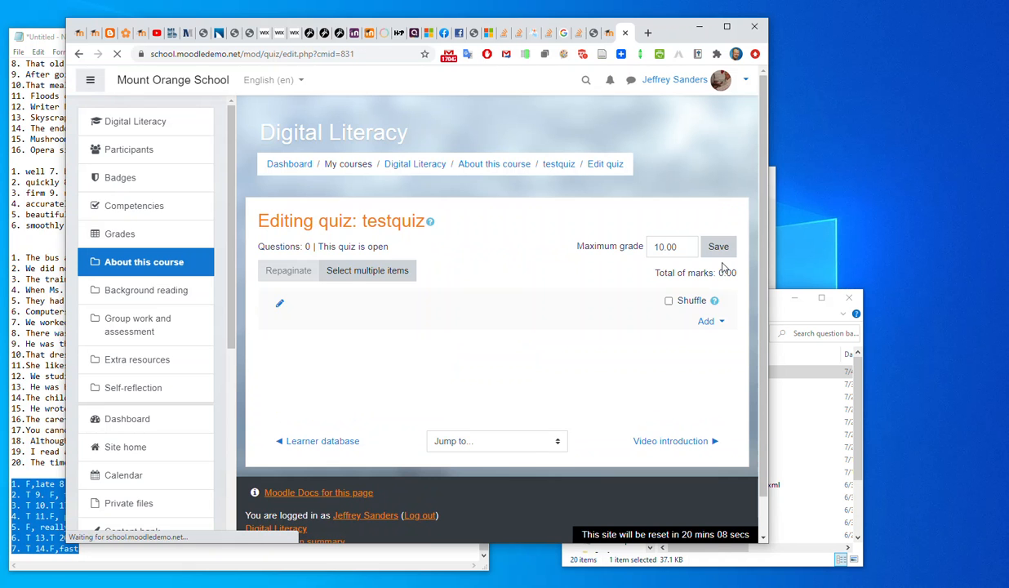
left_click(657, 246)
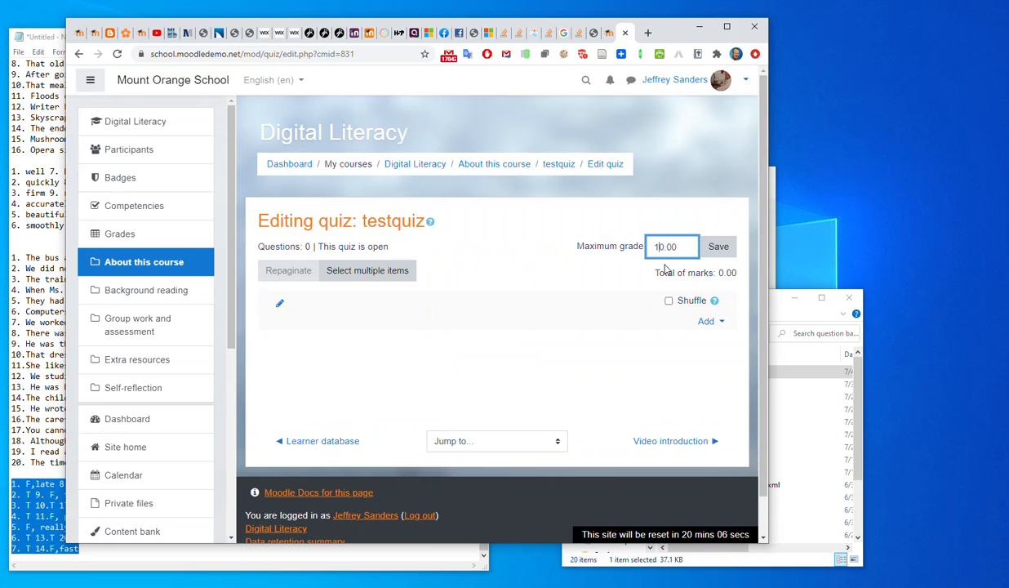
left_click(717, 248)
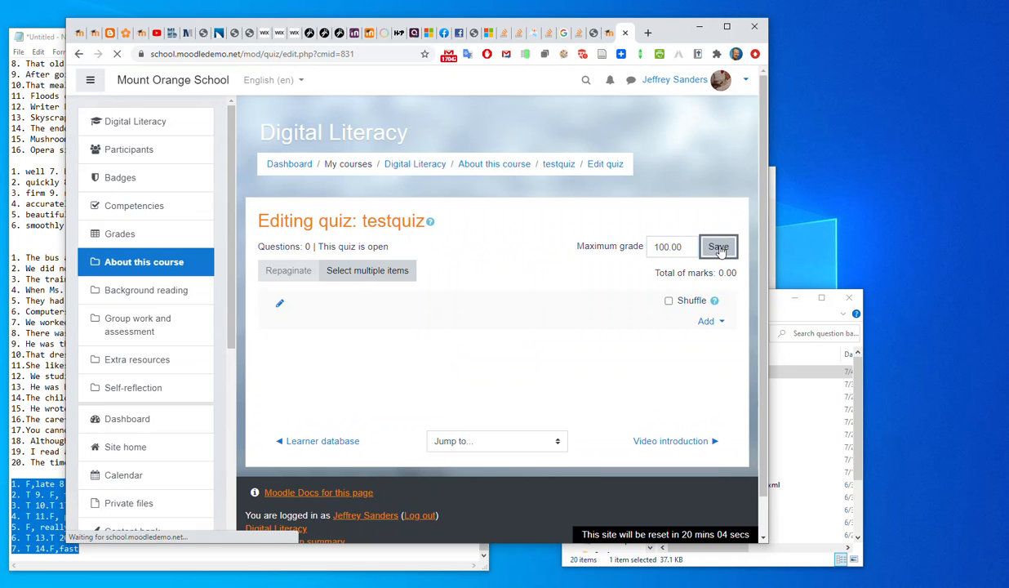
Start adding questions to testquiz from the question bank and choose the Grammar category.
left_click(720, 322)
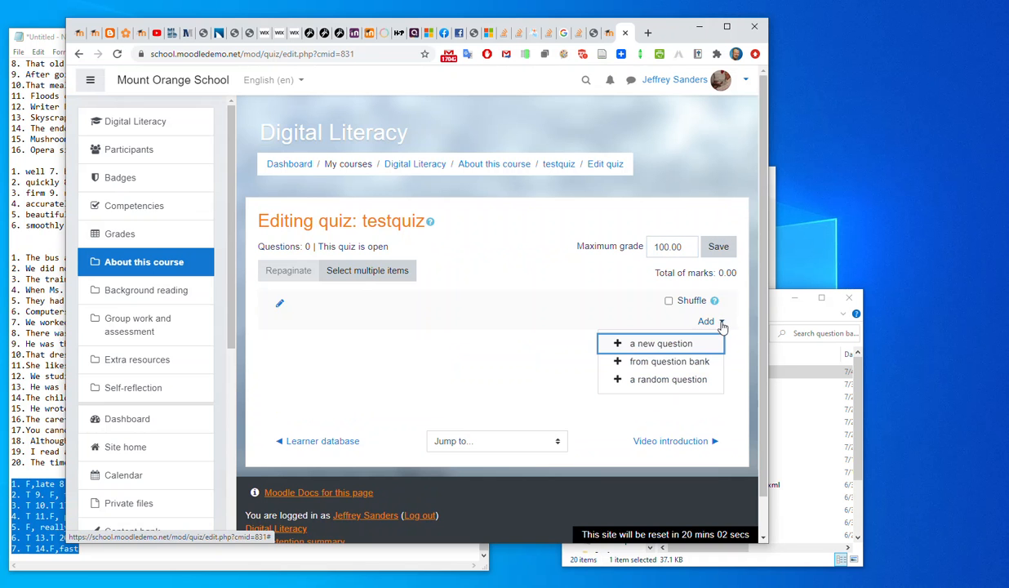
left_click(661, 364)
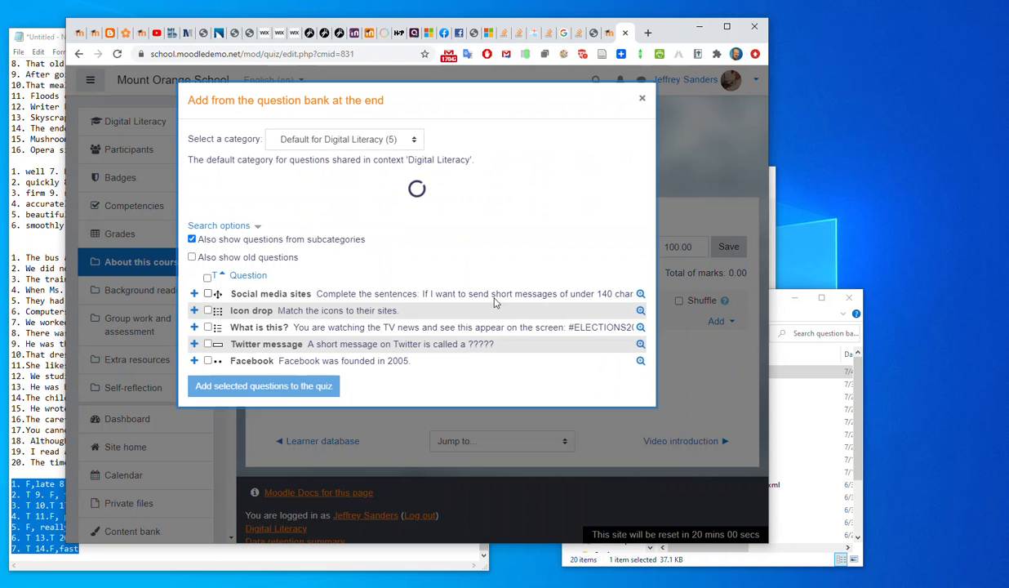
left_click(405, 141)
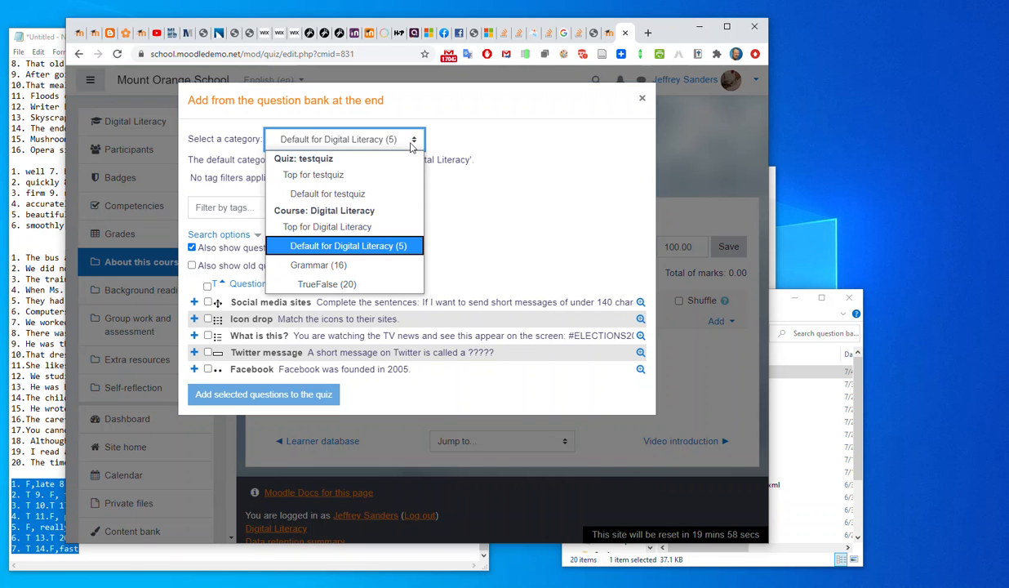
left_click(349, 266)
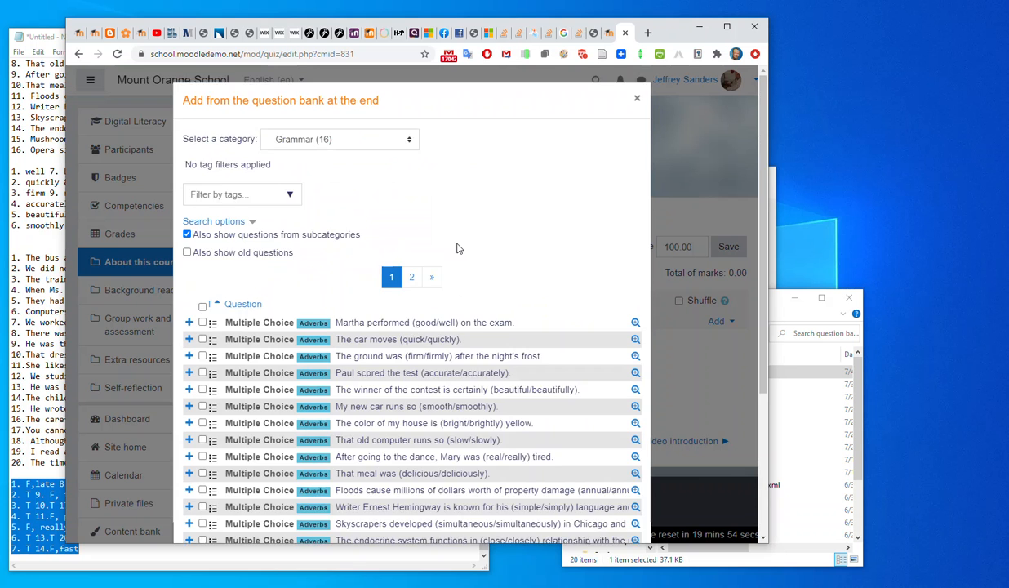
Show all questions of the Grammar category and its subcategories on one page, select them all and add them to the quiz.
scroll(457, 248, "down", 3)
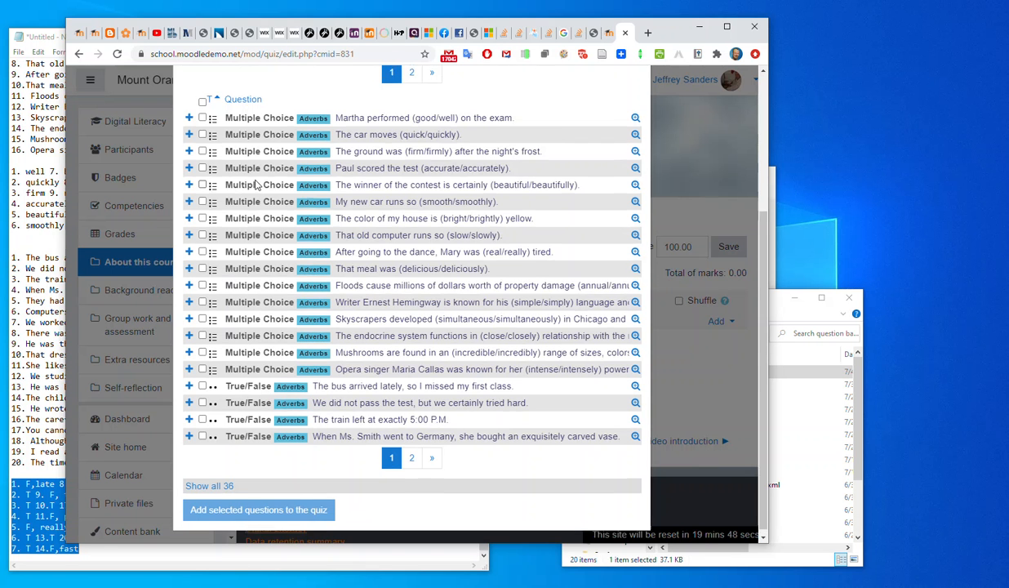
scroll(249, 247, "up", 3)
left_click(202, 278)
scroll(371, 222, "down", 3)
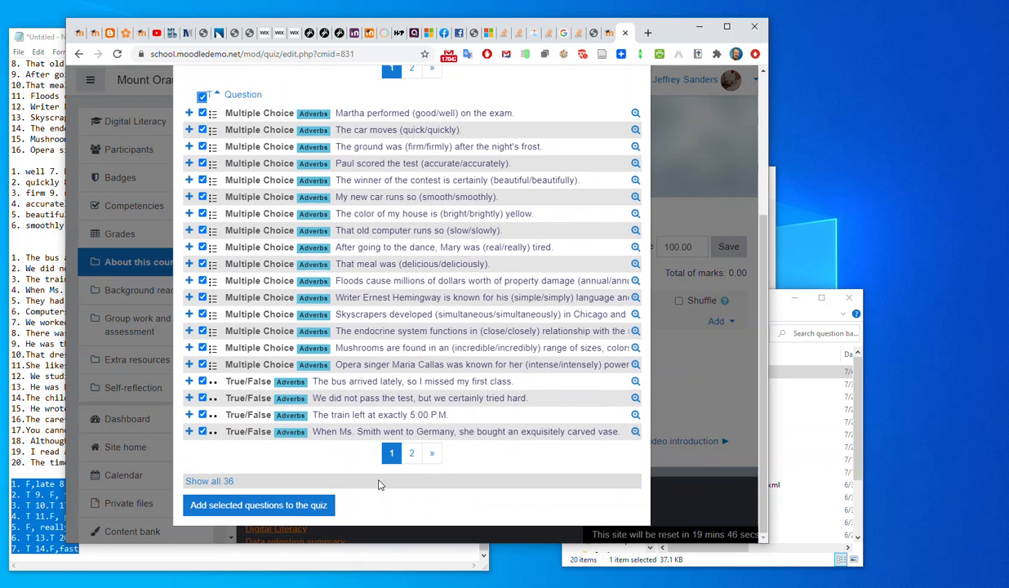
left_click(206, 482)
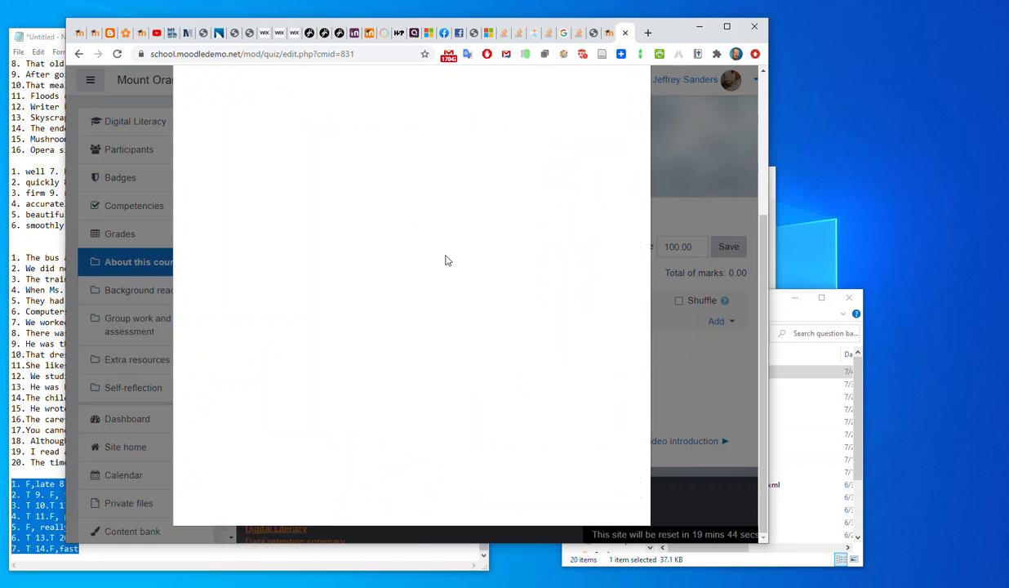
scroll(228, 200, "up", 3)
left_click(203, 276)
scroll(408, 327, "down", 6)
left_click(288, 504)
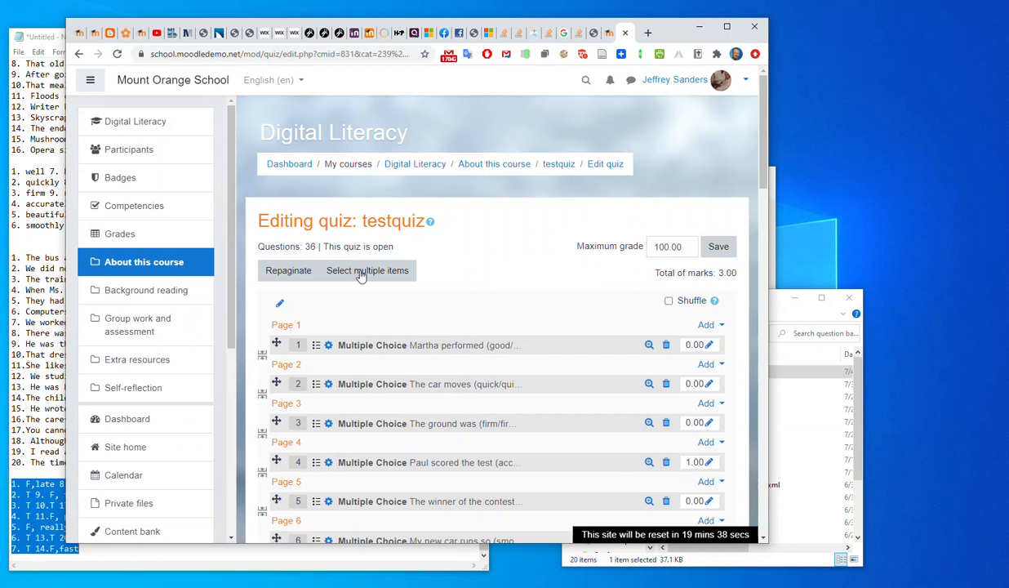
Repaginate the quiz with Unlimited questions per page and look over the resulting question list.
left_click(292, 271)
left_click(369, 145)
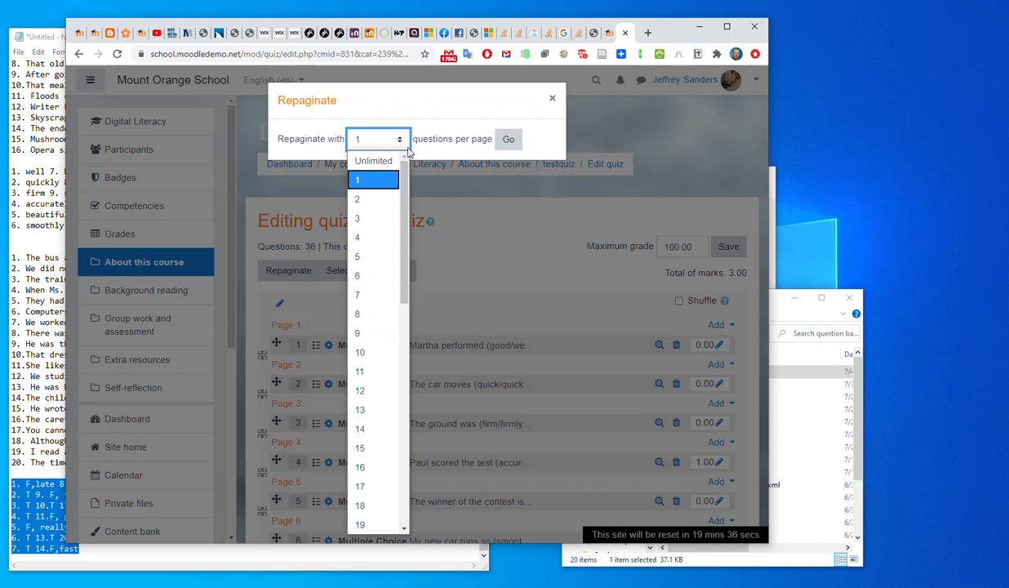
left_click(369, 157)
left_click(508, 141)
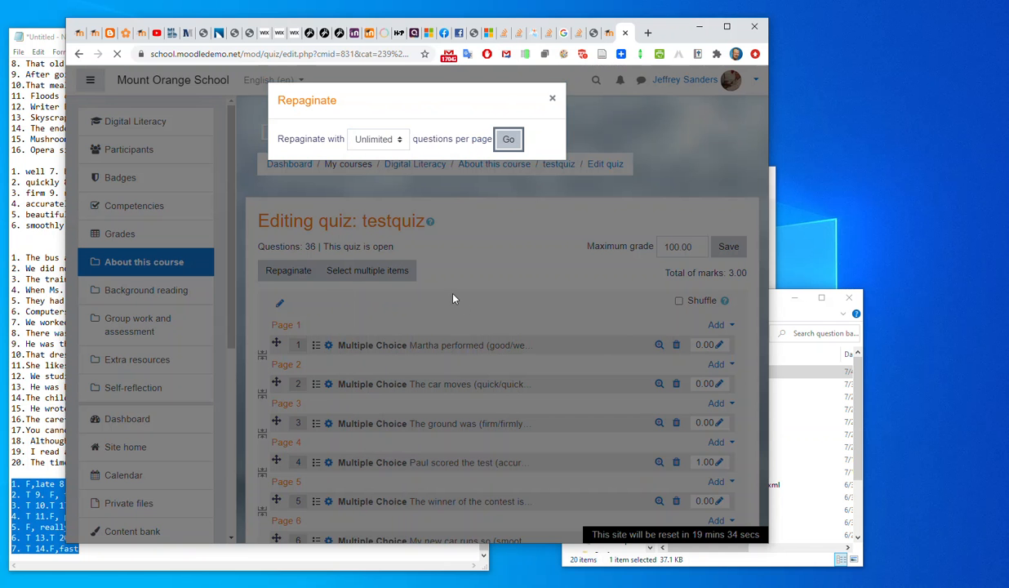
scroll(551, 301, "down", 5)
scroll(551, 301, "down", 5)
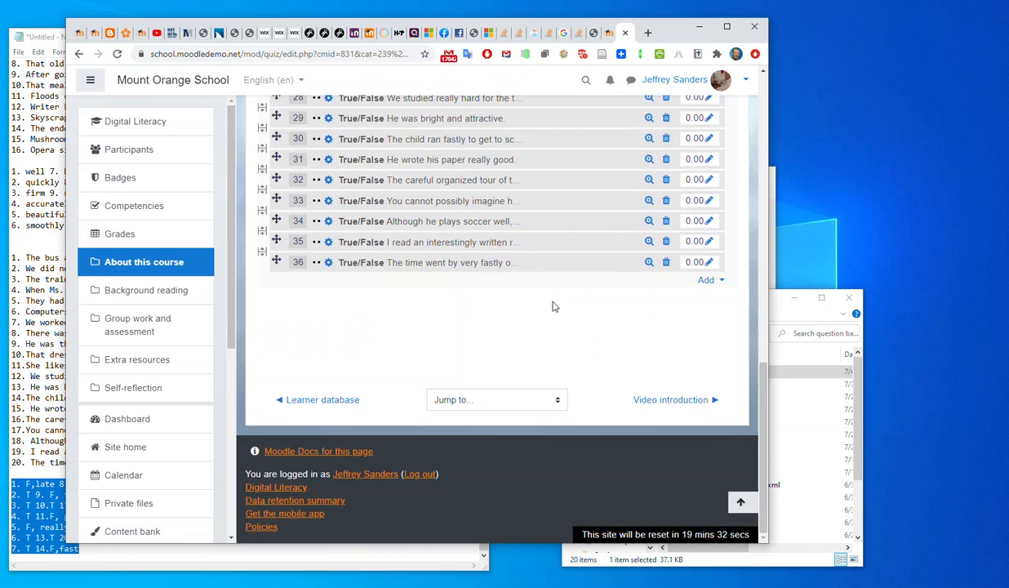
scroll(551, 301, "up", 15)
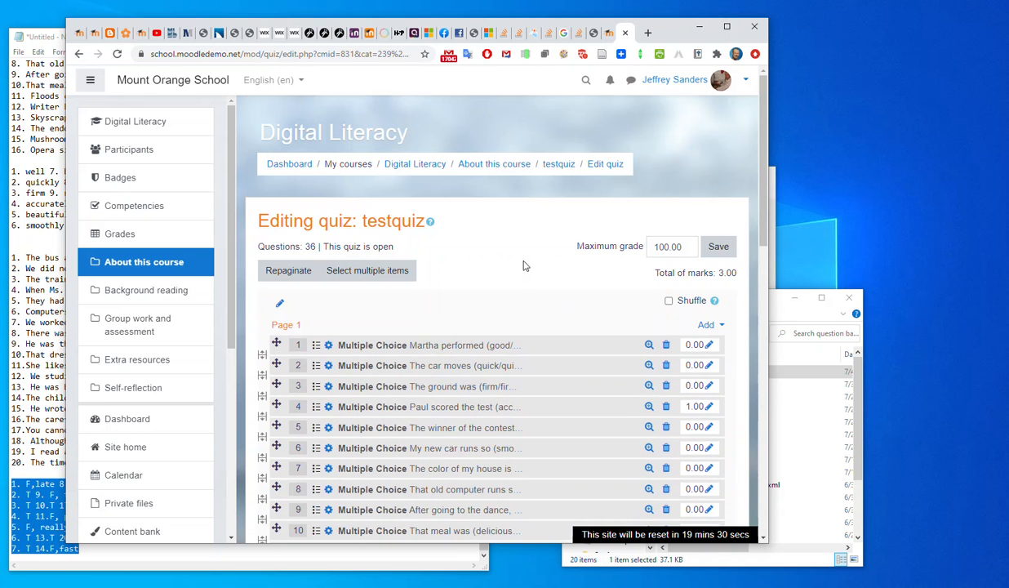
Return to the testquiz page, start a quiz preview and look through the multiple choice and true/false questions.
left_click(559, 165)
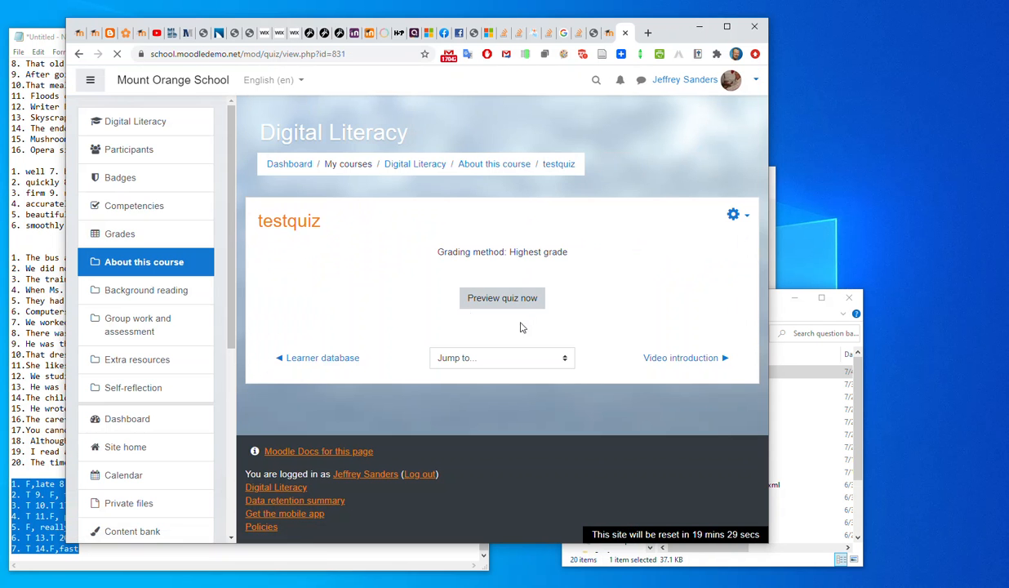
left_click(515, 297)
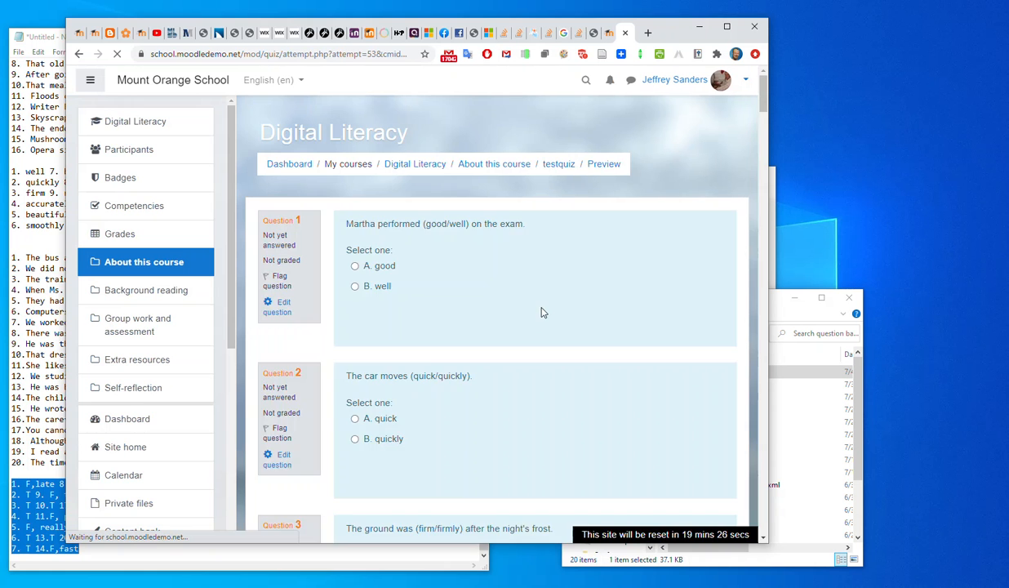
scroll(550, 281, "down", 20)
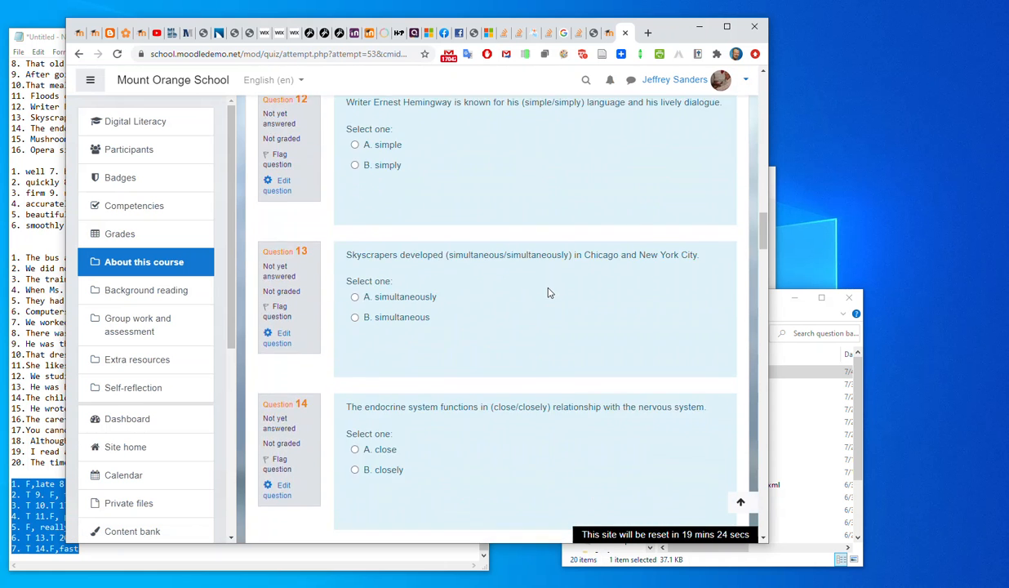
scroll(550, 293, "down", 20)
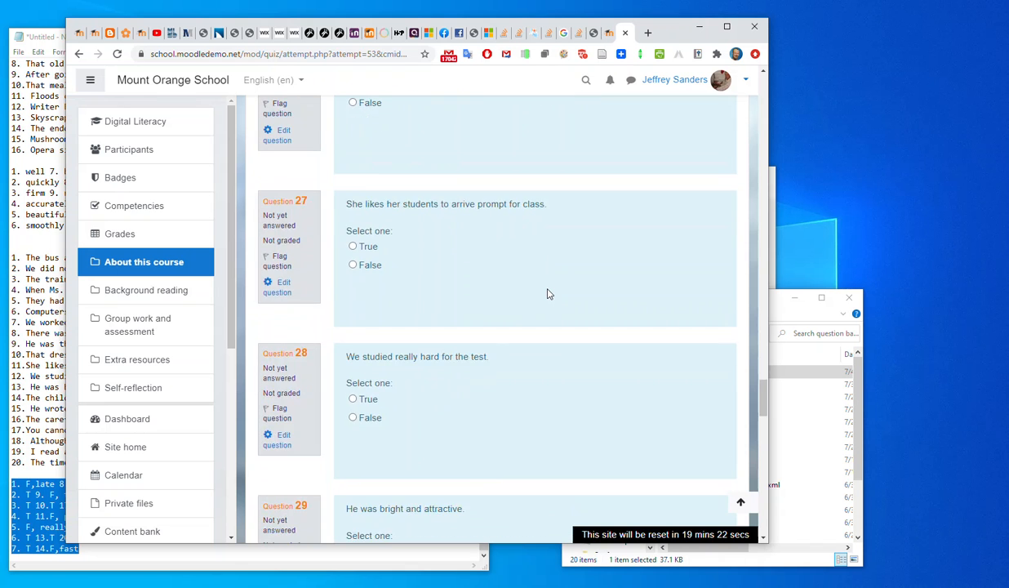
scroll(548, 293, "down", 12)
scroll(547, 294, "up", 6)
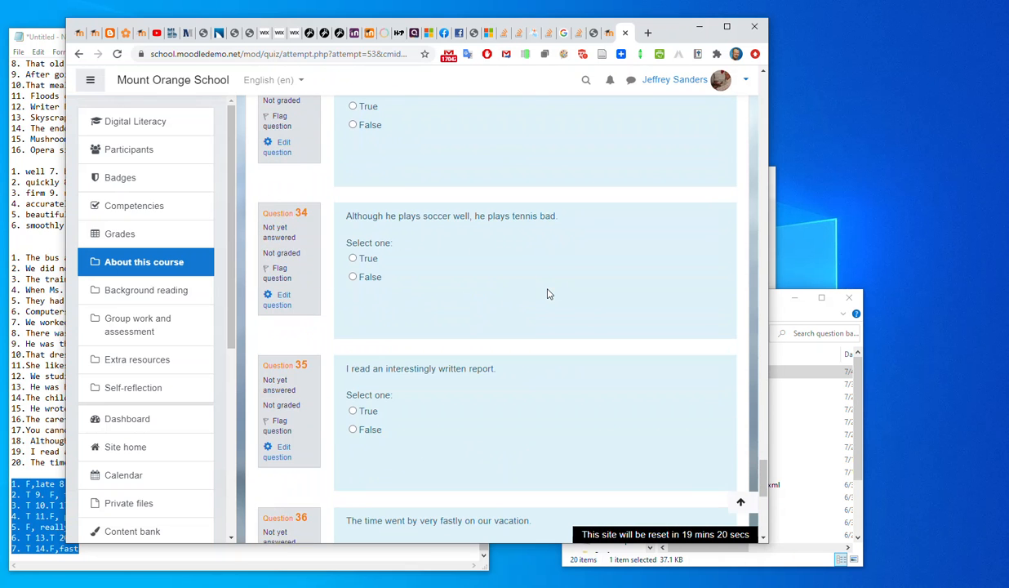
scroll(549, 294, "up", 15)
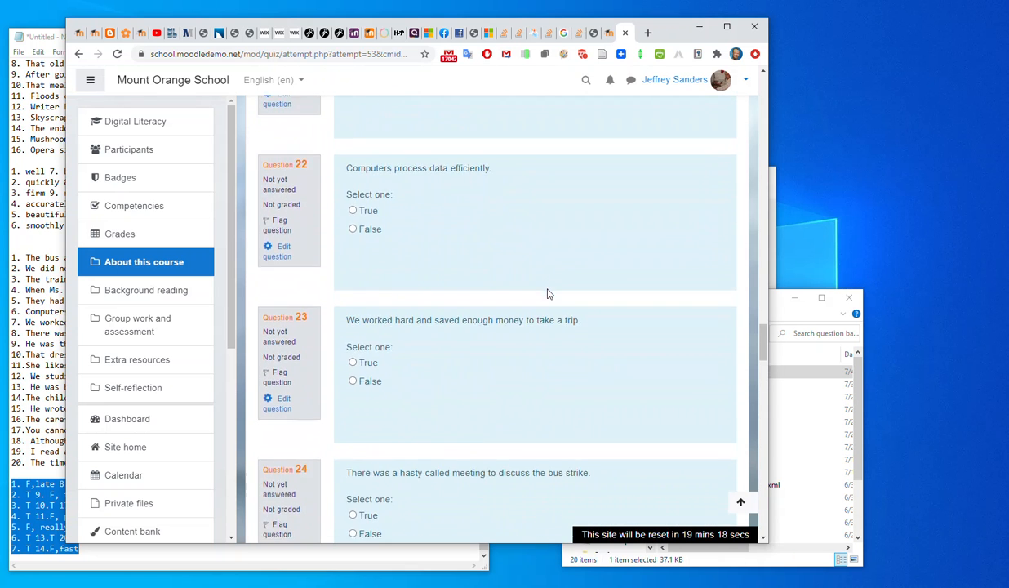
scroll(547, 294, "up", 13)
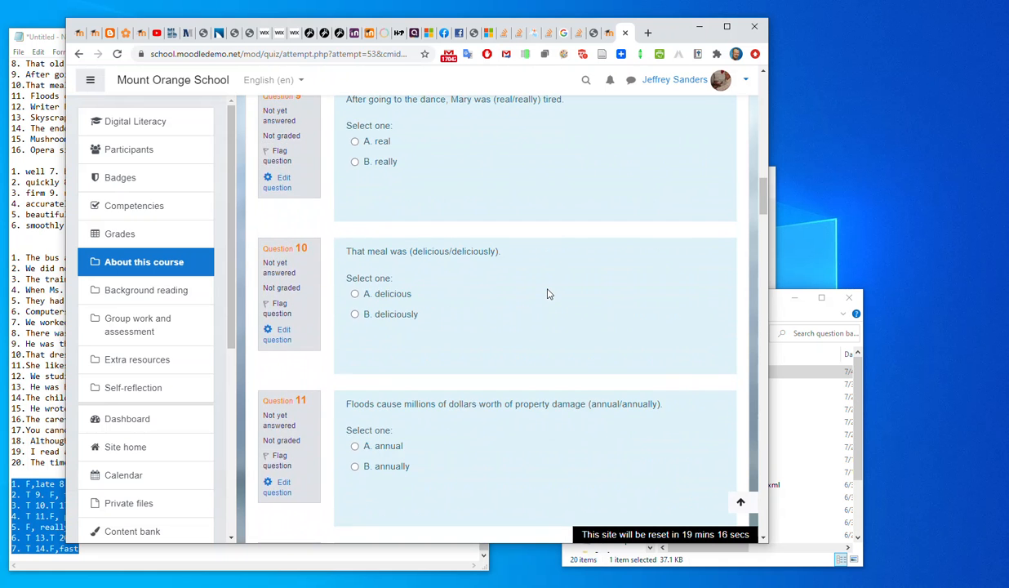
scroll(550, 289, "up", 7)
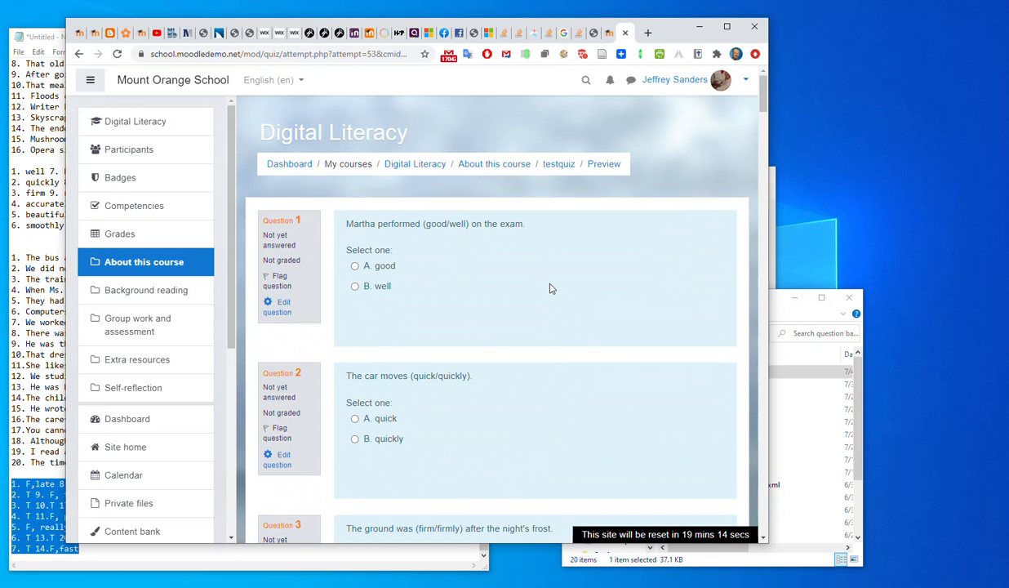